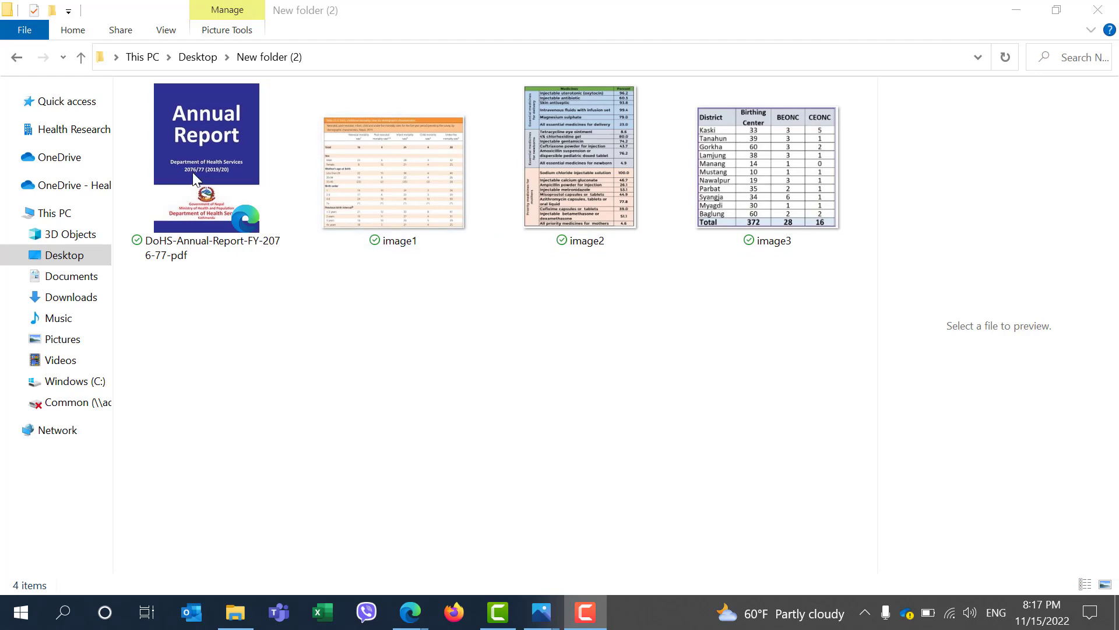
Open the DoHS annual report PDF and scroll to the table showing the trend of some NCDs
{"action": "left_click", "coordinate": [204, 151]}
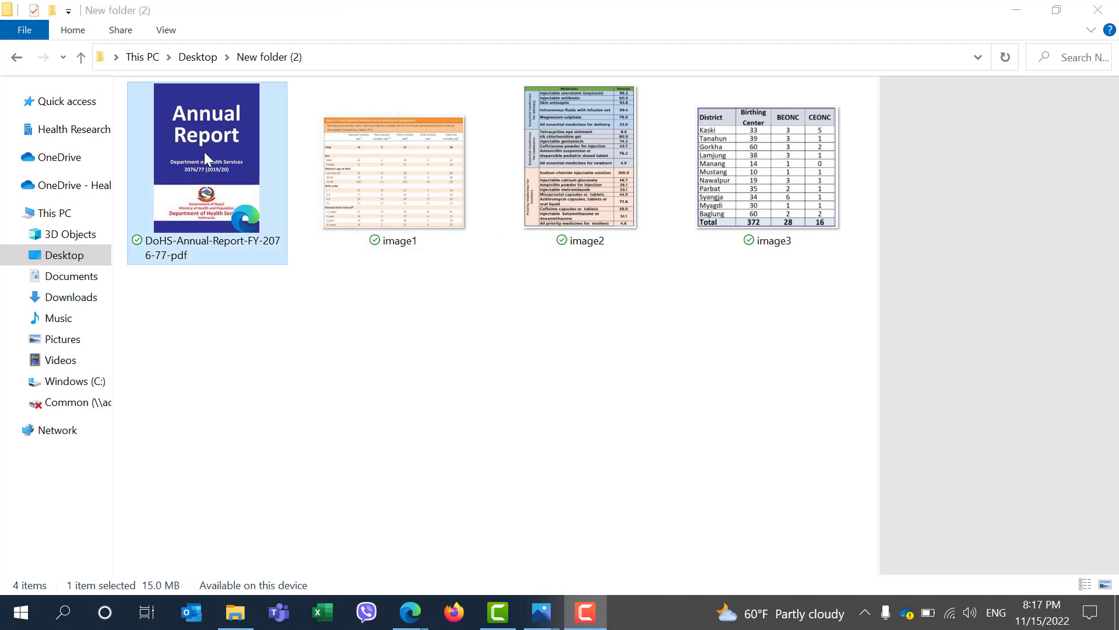
{"action": "double_click", "coordinate": [204, 151]}
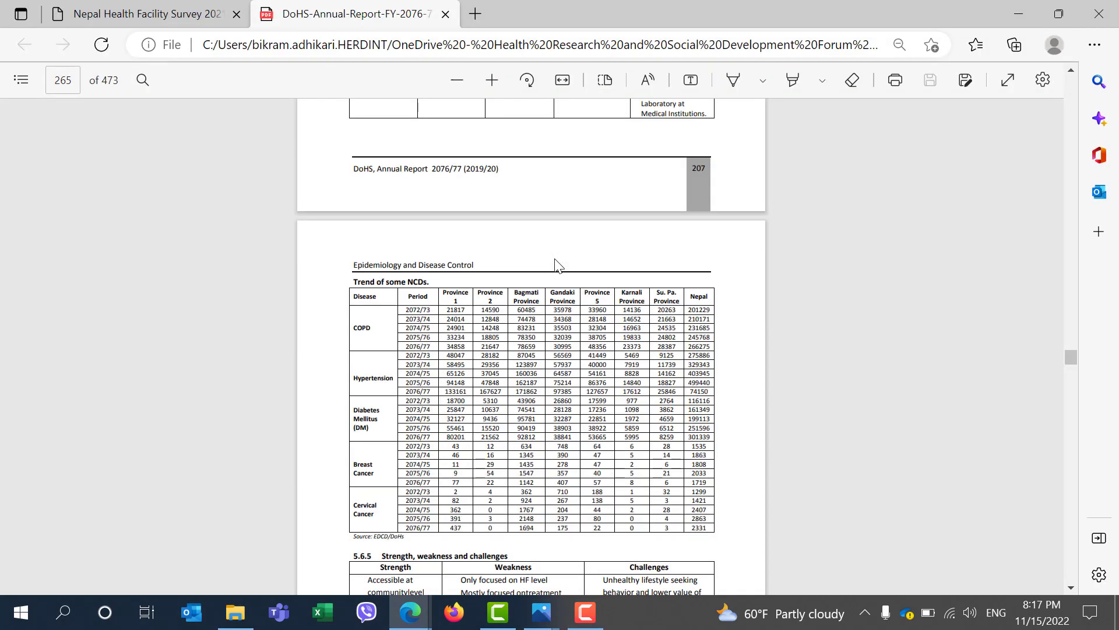
{"action": "scroll", "coordinate": [403, 182], "scroll_direction": "down", "scroll_amount": 2}
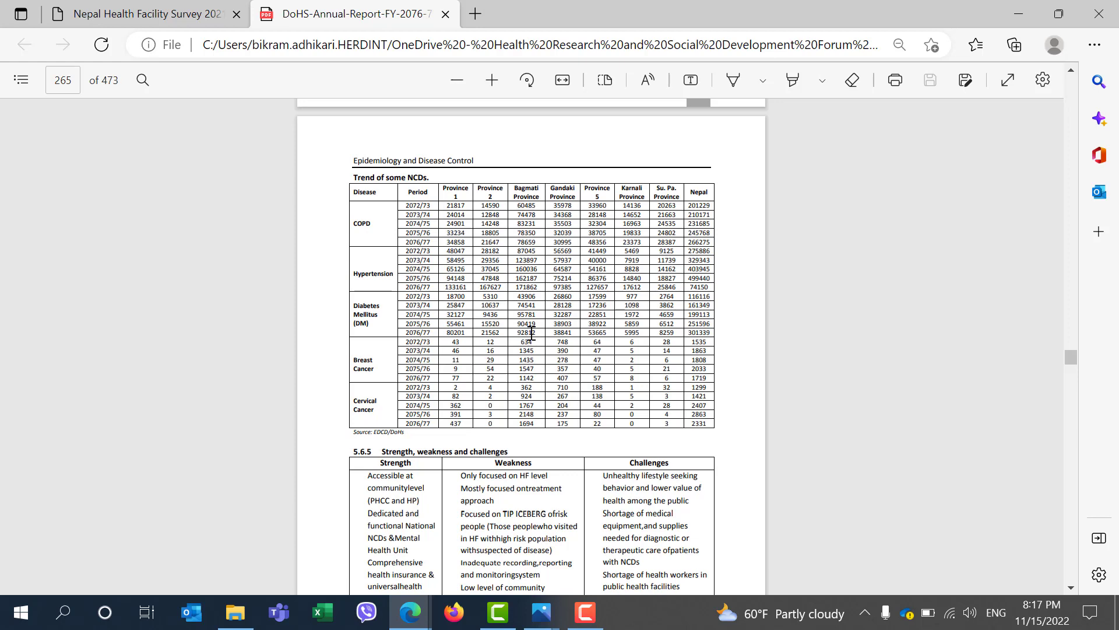
{"action": "key", "text": "alt+Tab"}
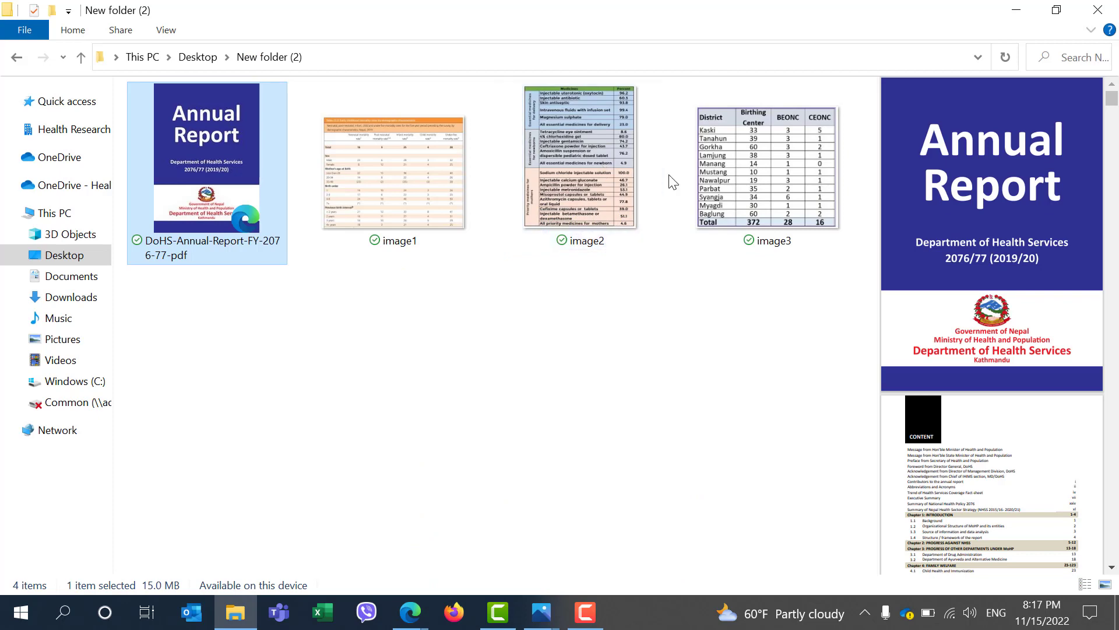
Open image3 to view the district birthing-centre table, then close the viewer
{"action": "double_click", "coordinate": [761, 171]}
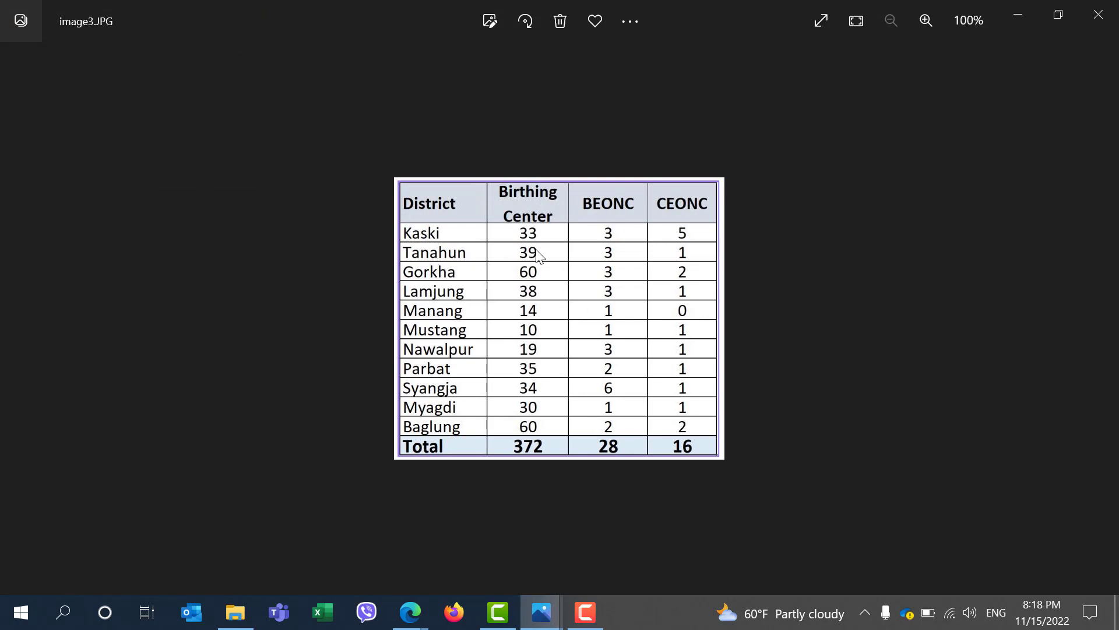
{"action": "left_click", "coordinate": [1104, 19]}
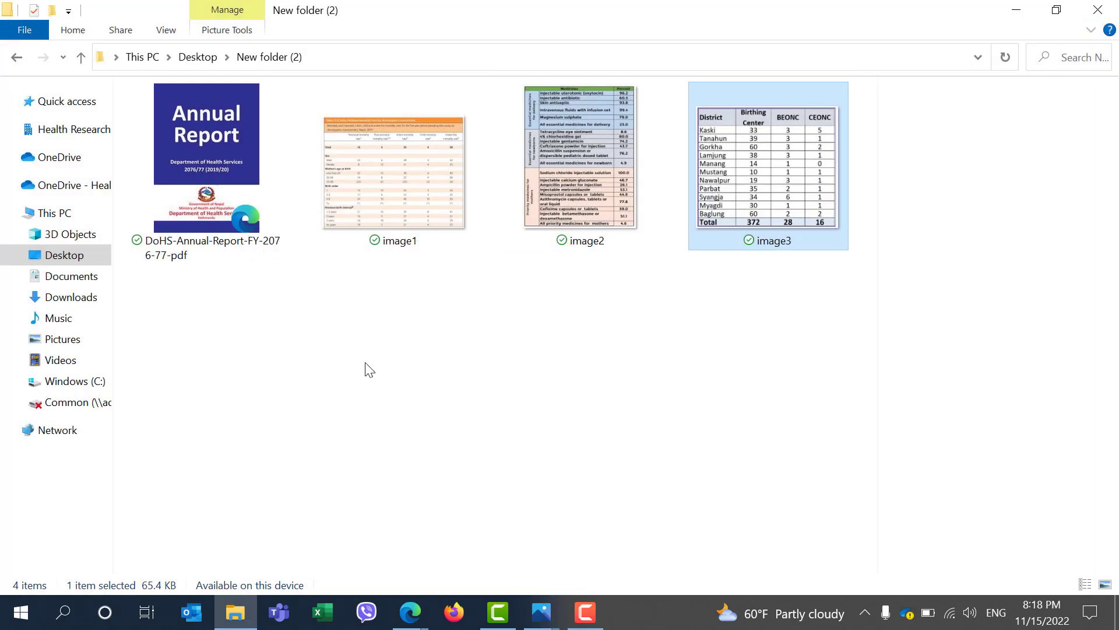
Extract the table from image3 in the Desktop's New folder (2) with Data From Picture and insert it into Sheet1
{"action": "left_click", "coordinate": [322, 612]}
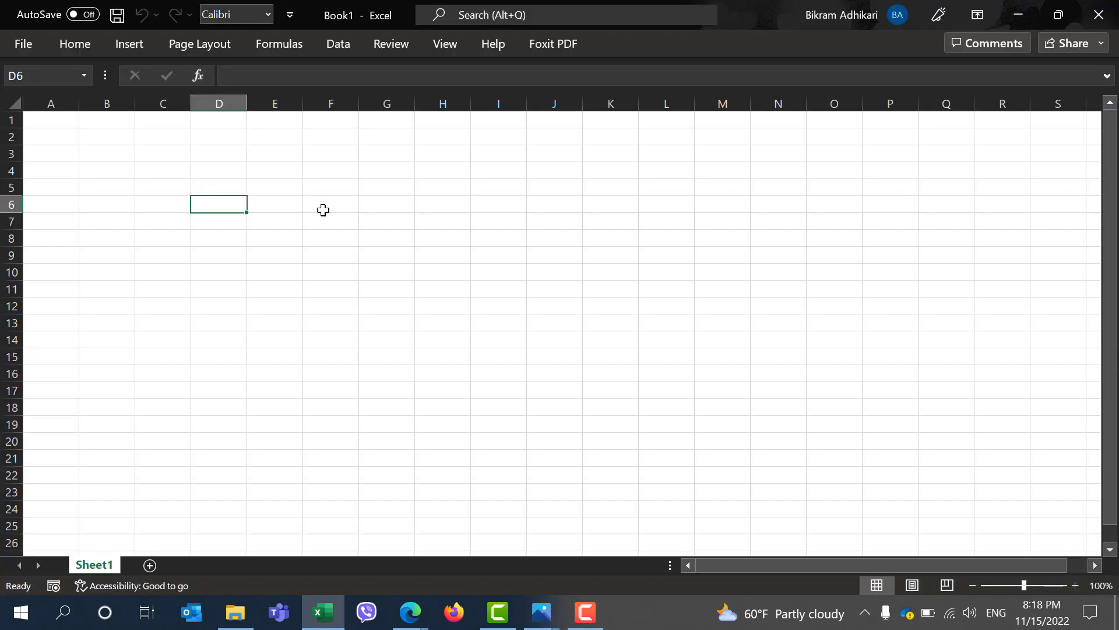
{"action": "left_click", "coordinate": [346, 47]}
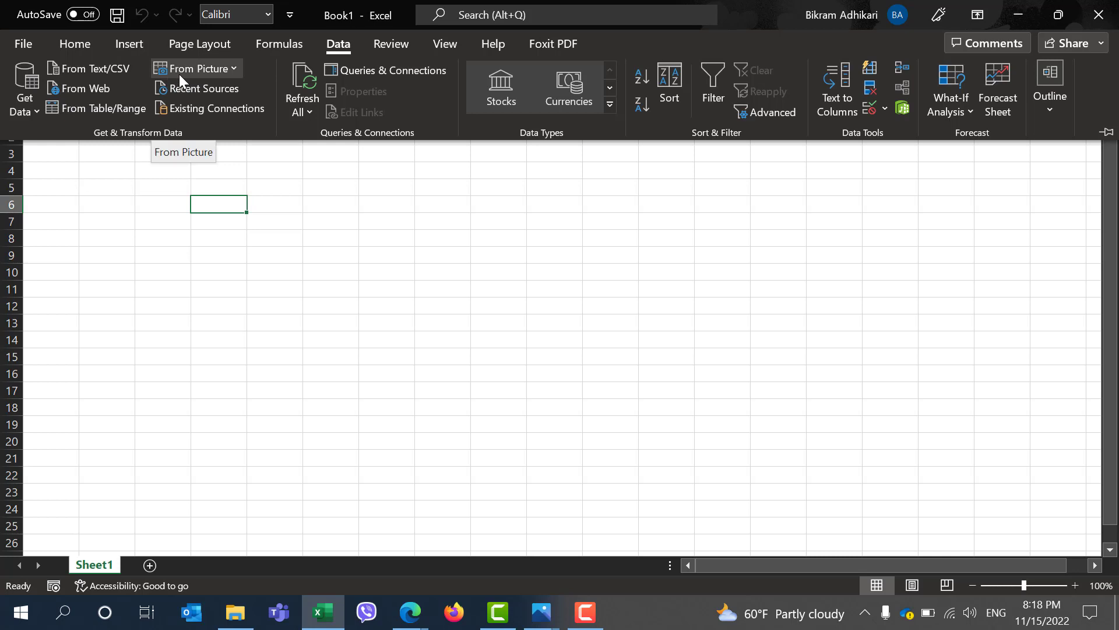
{"action": "left_click", "coordinate": [222, 69]}
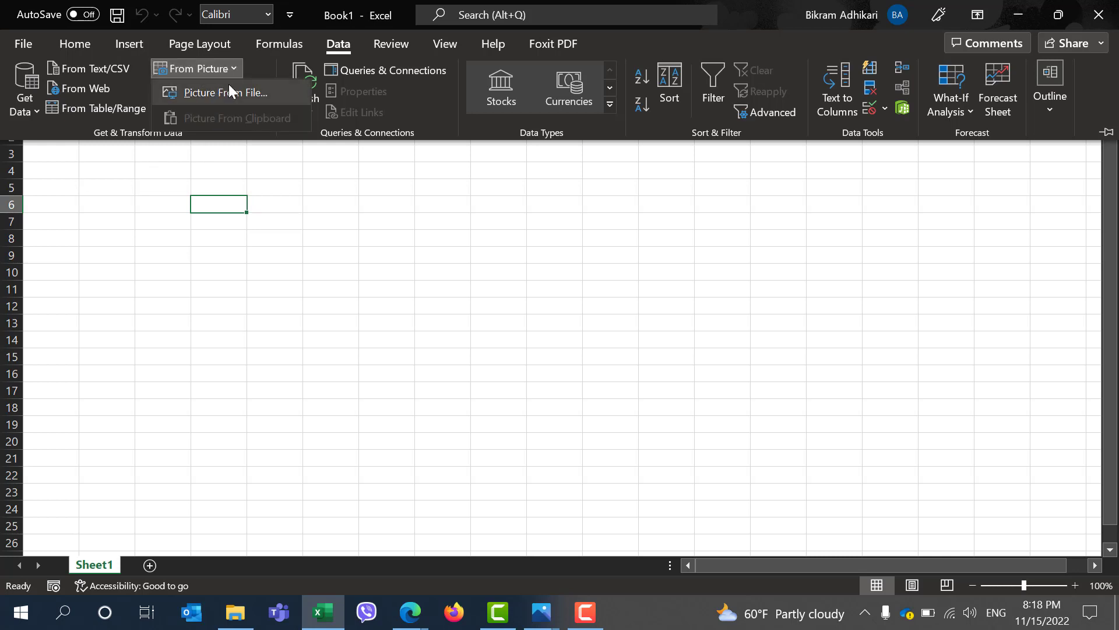
{"action": "left_click", "coordinate": [231, 93]}
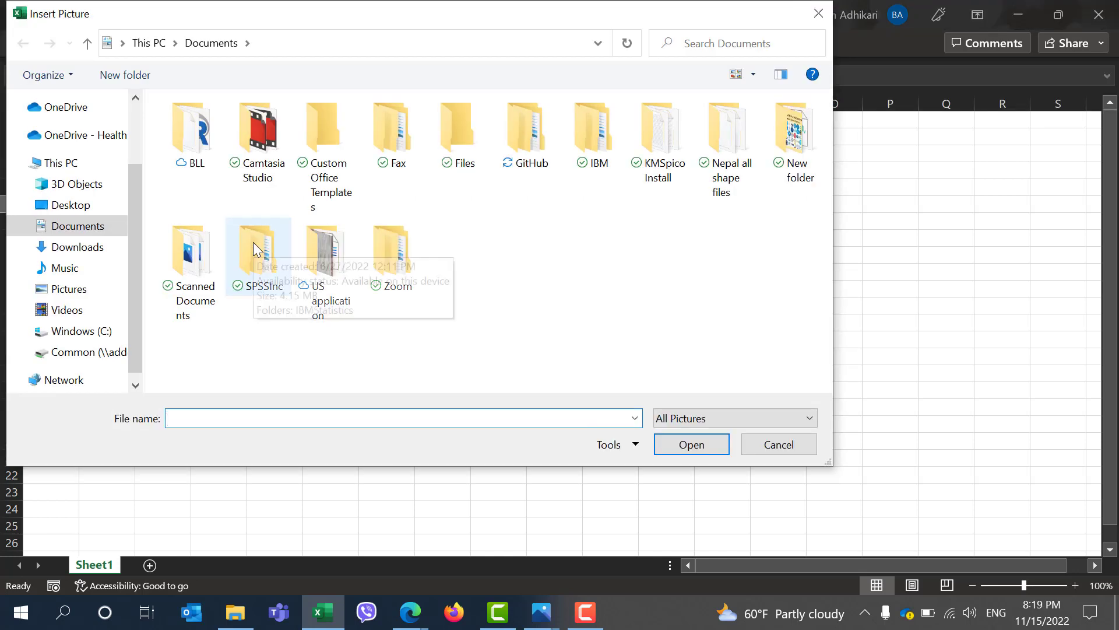
{"action": "left_click", "coordinate": [75, 205]}
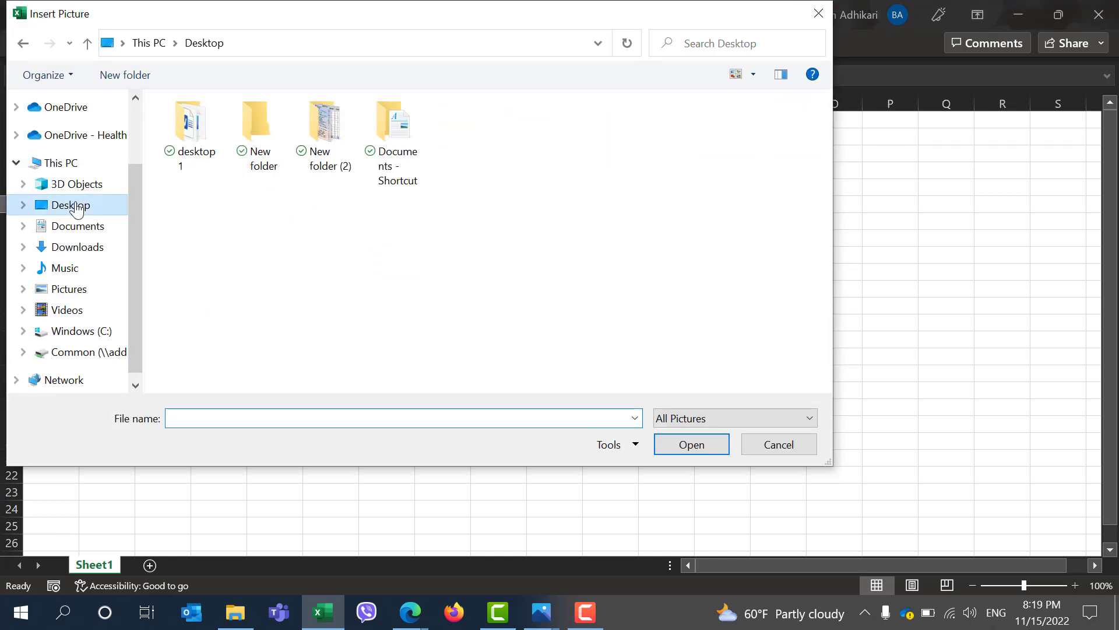
{"action": "double_click", "coordinate": [303, 160]}
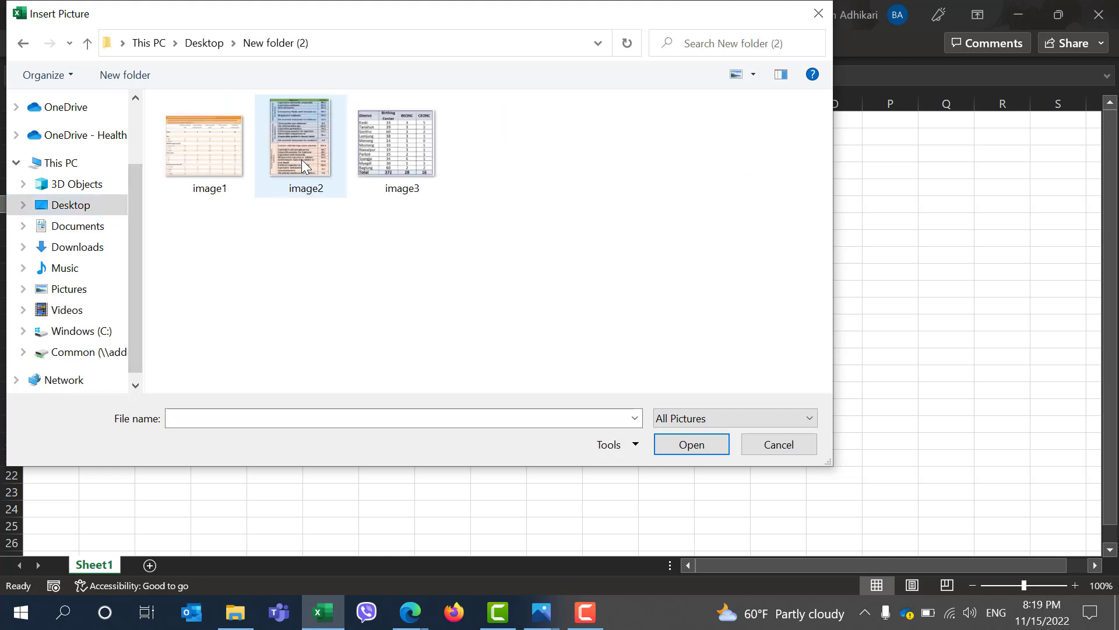
{"action": "left_click", "coordinate": [379, 131]}
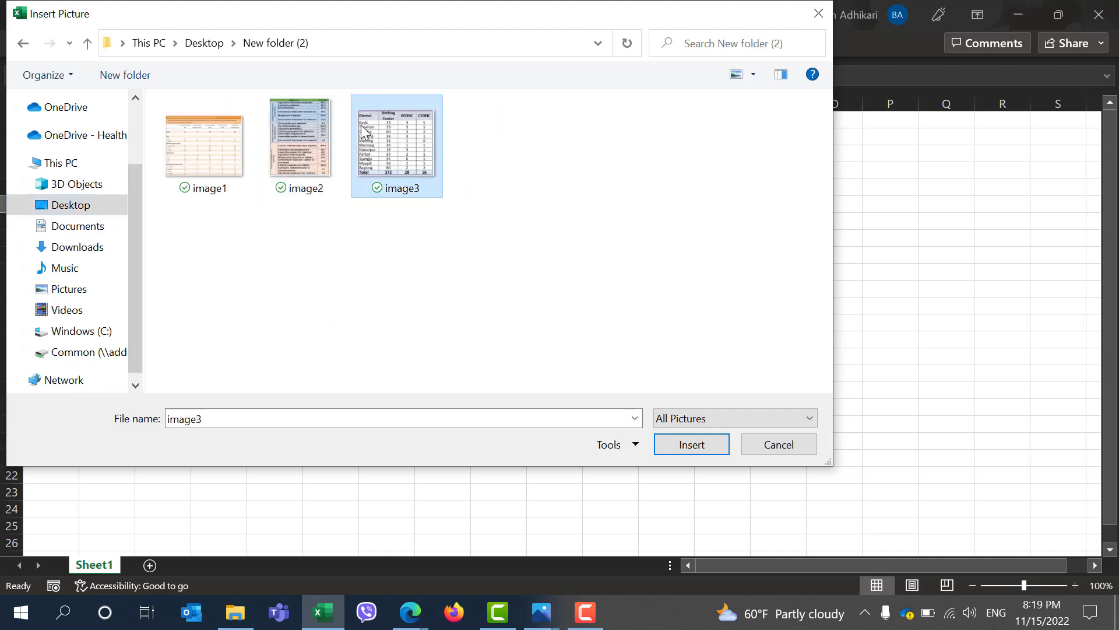
{"action": "left_click", "coordinate": [711, 450]}
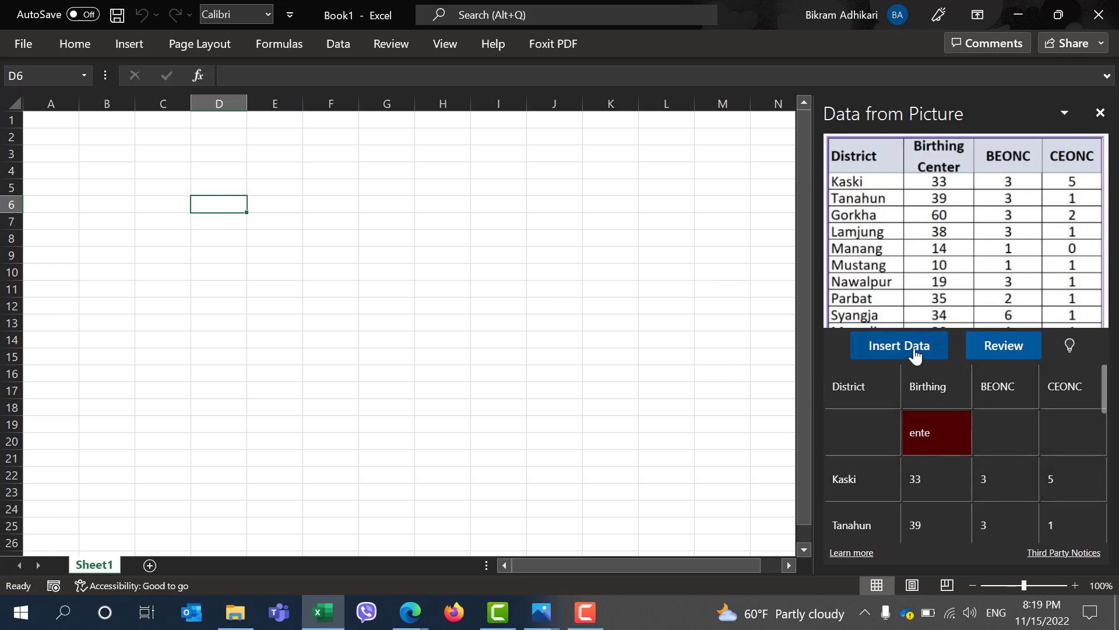
{"action": "left_click", "coordinate": [915, 352]}
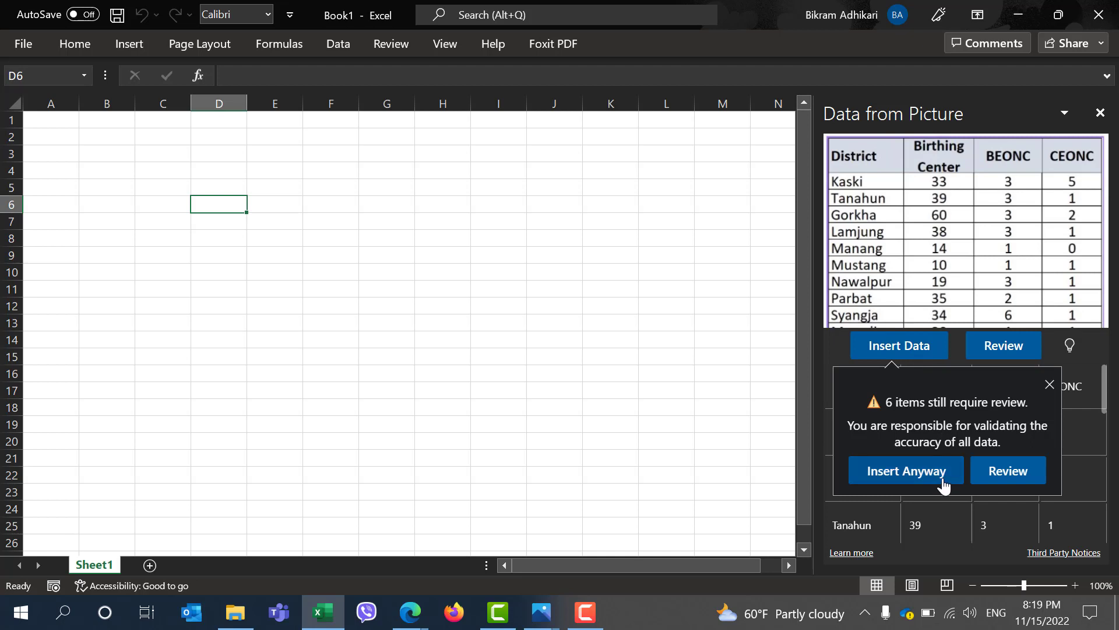
{"action": "left_click", "coordinate": [944, 485]}
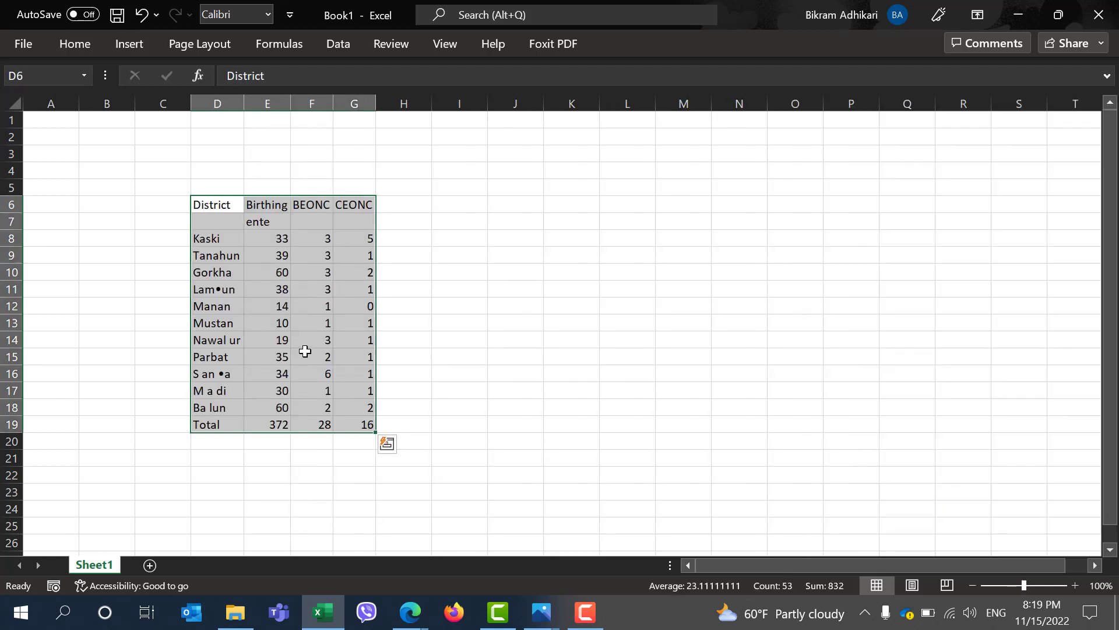
Compare the inserted district data with the original image3 table and inspect the misread district names
{"action": "left_click", "coordinate": [305, 351]}
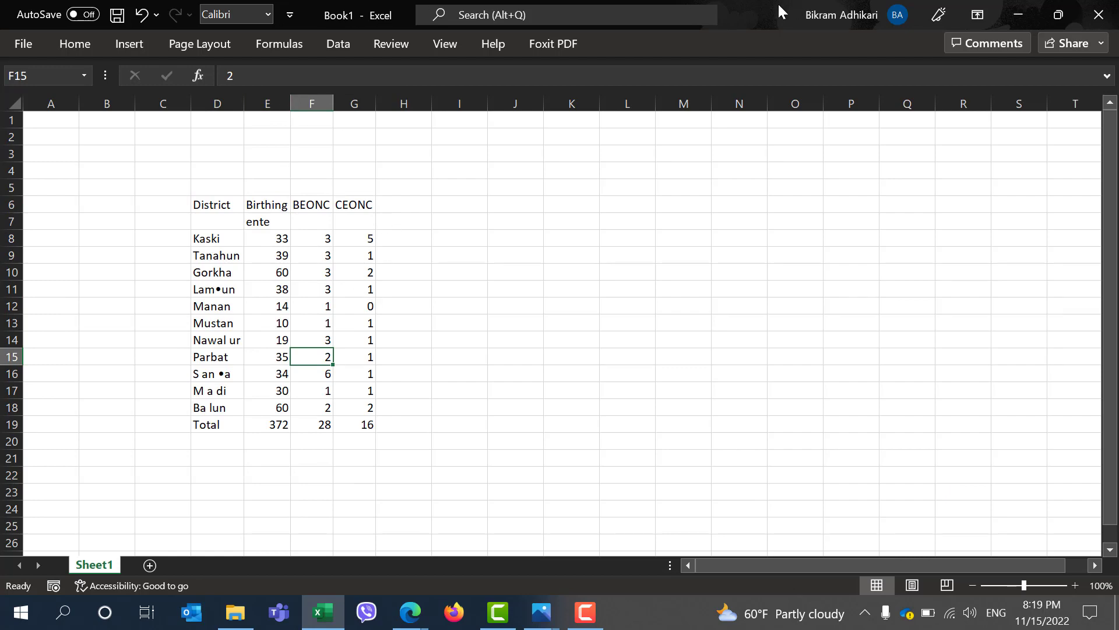
{"action": "left_click_drag", "start_coordinate": [777, 3], "coordinate": [756, 313]}
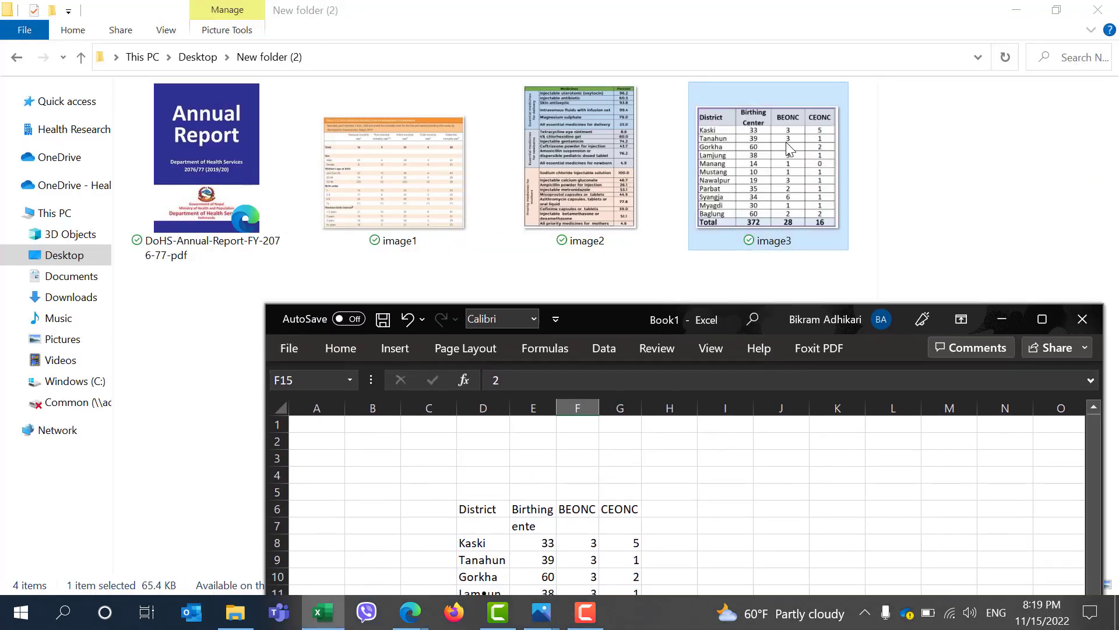
{"action": "left_click_drag", "start_coordinate": [611, 320], "coordinate": [606, 1]}
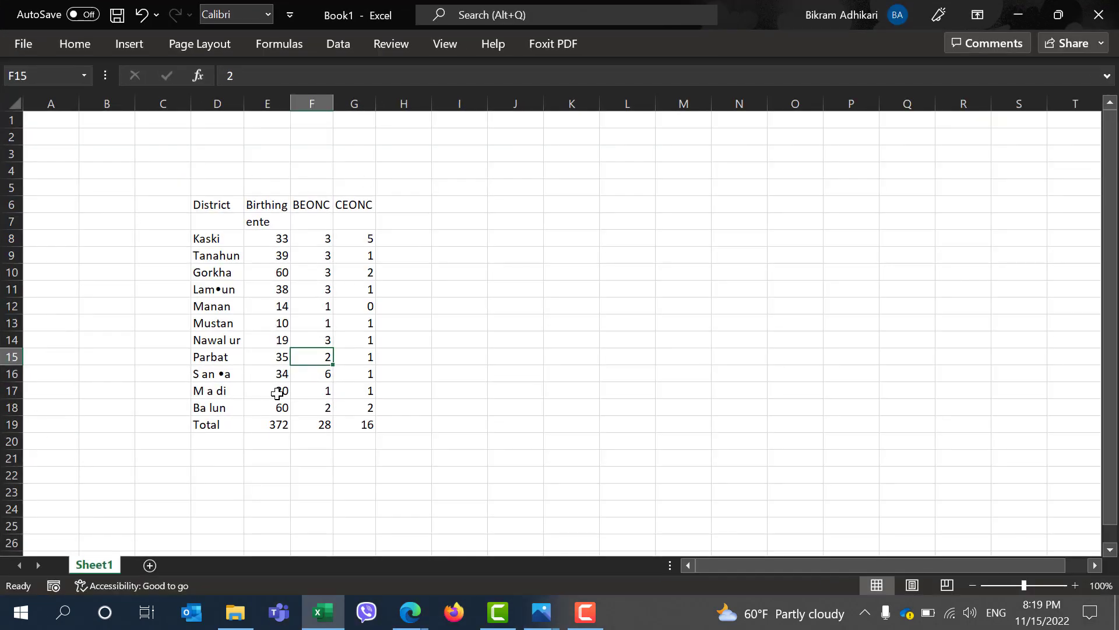
{"action": "left_click", "coordinate": [215, 290]}
{"action": "key", "text": "ctrl+Down"}
{"action": "left_click", "coordinate": [222, 293]}
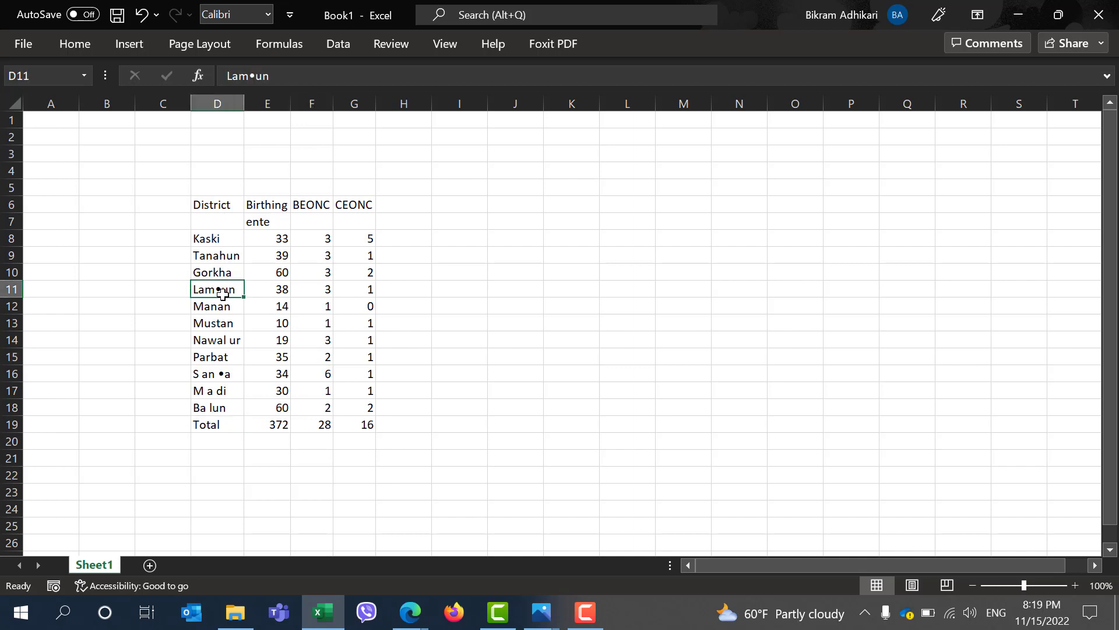
{"action": "key", "text": "ctrl+Down"}
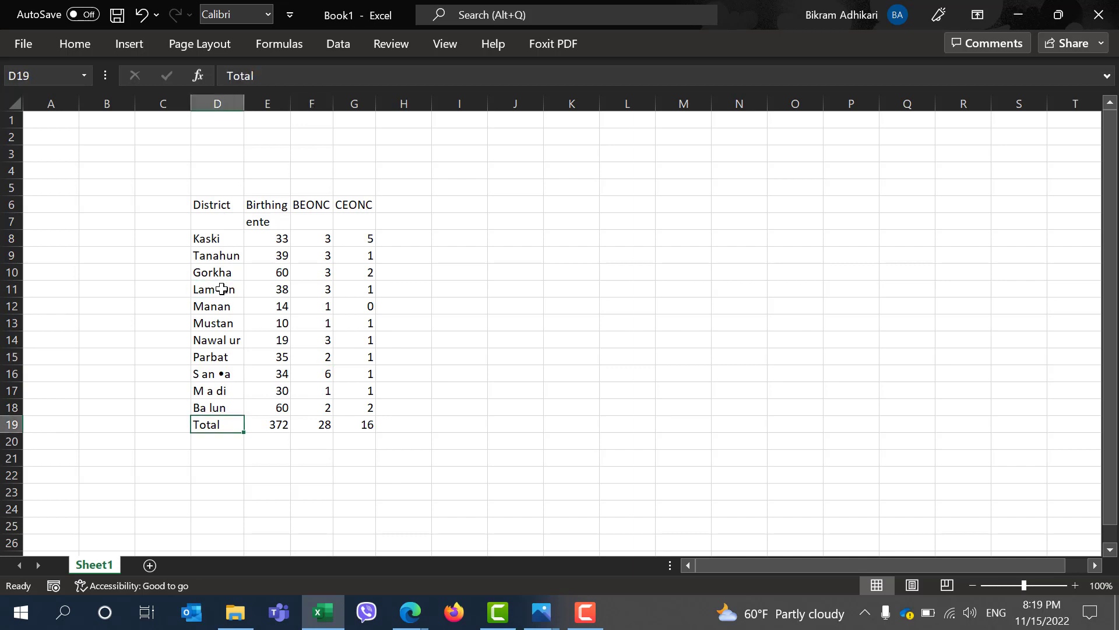
{"action": "double_click", "coordinate": [221, 289]}
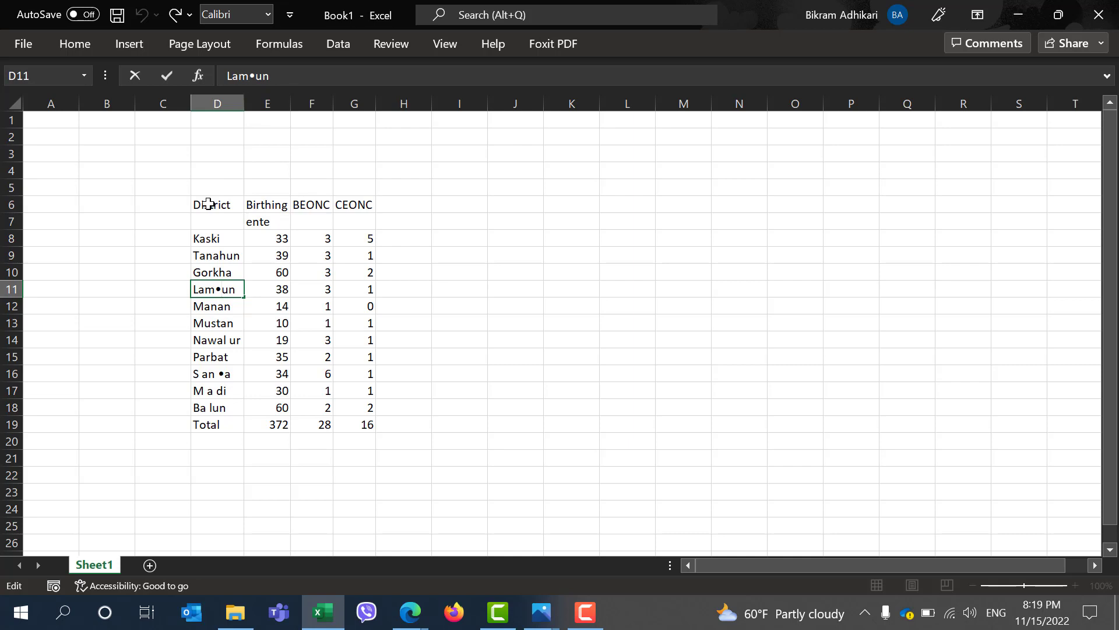
{"action": "left_click_drag", "start_coordinate": [213, 204], "coordinate": [345, 427]}
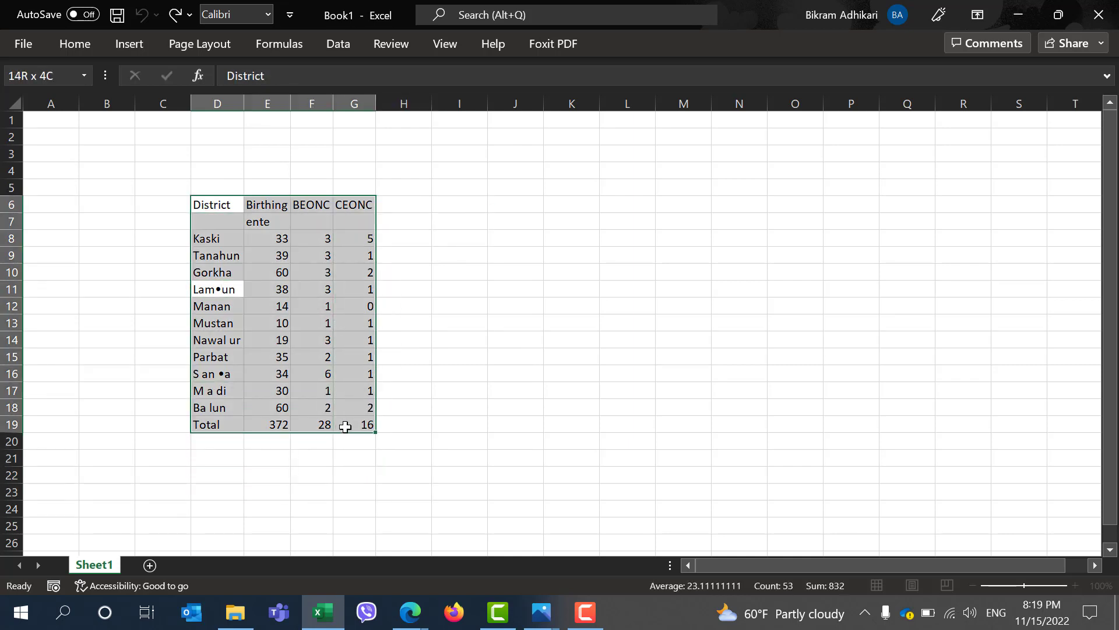
{"action": "left_click", "coordinate": [548, 335]}
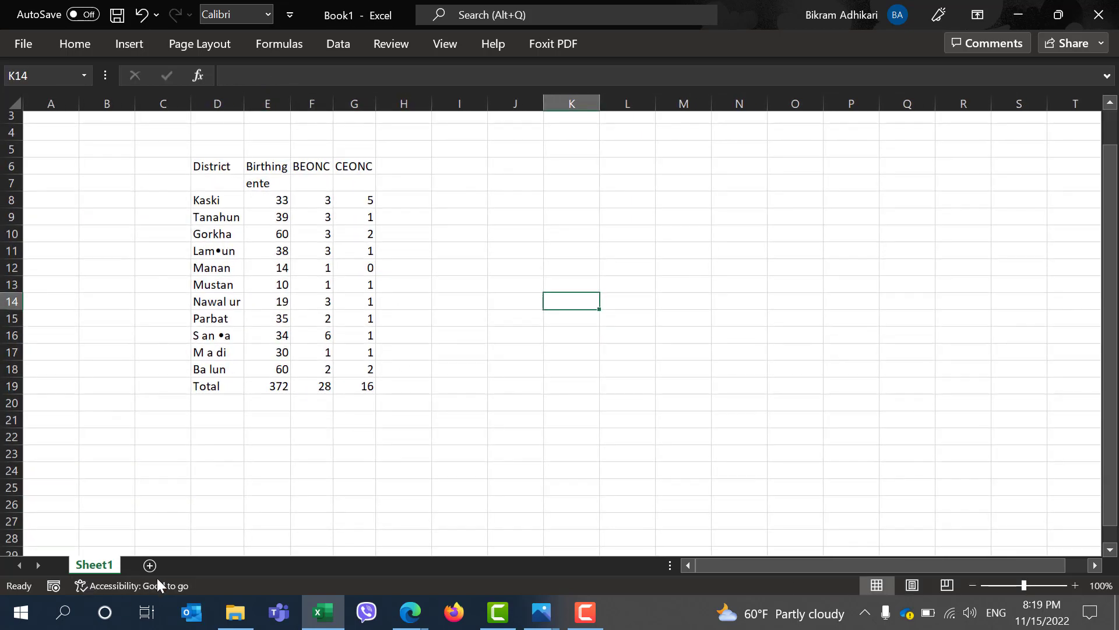
Add a new sheet and insert the medicines table extracted from image2 with Data From Picture
{"action": "left_click", "coordinate": [149, 565]}
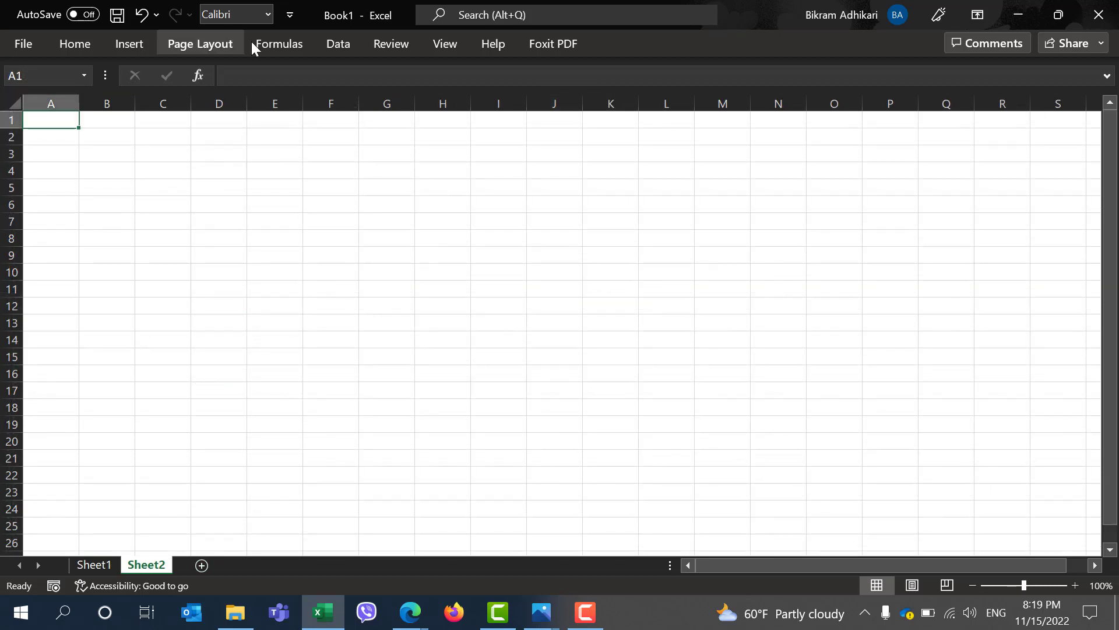
{"action": "left_click", "coordinate": [334, 47]}
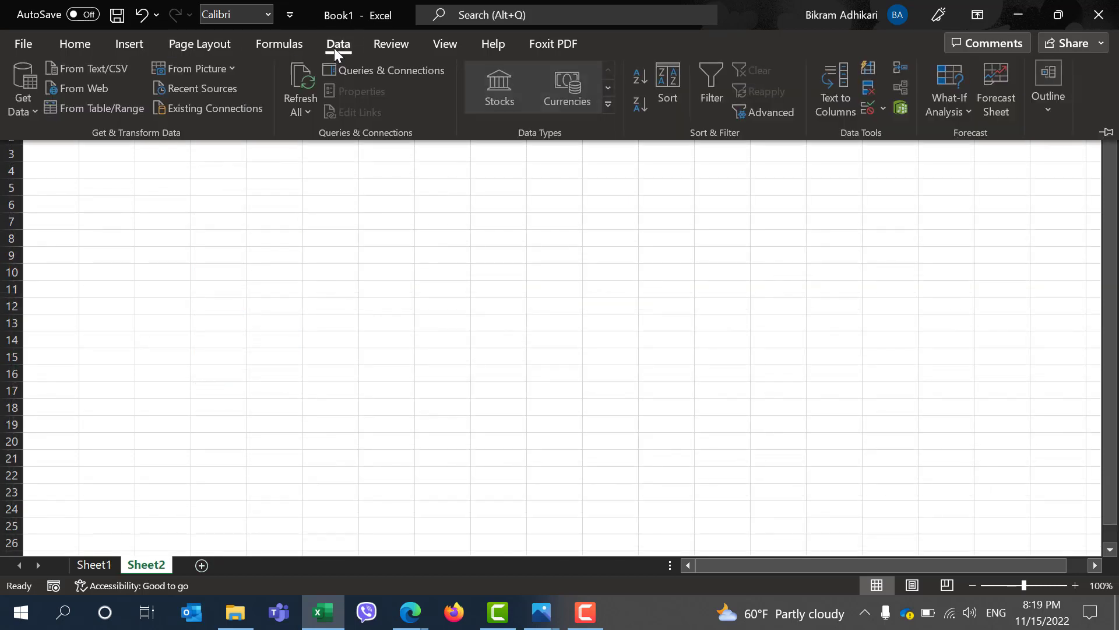
{"action": "left_click", "coordinate": [220, 67]}
{"action": "left_click", "coordinate": [229, 91]}
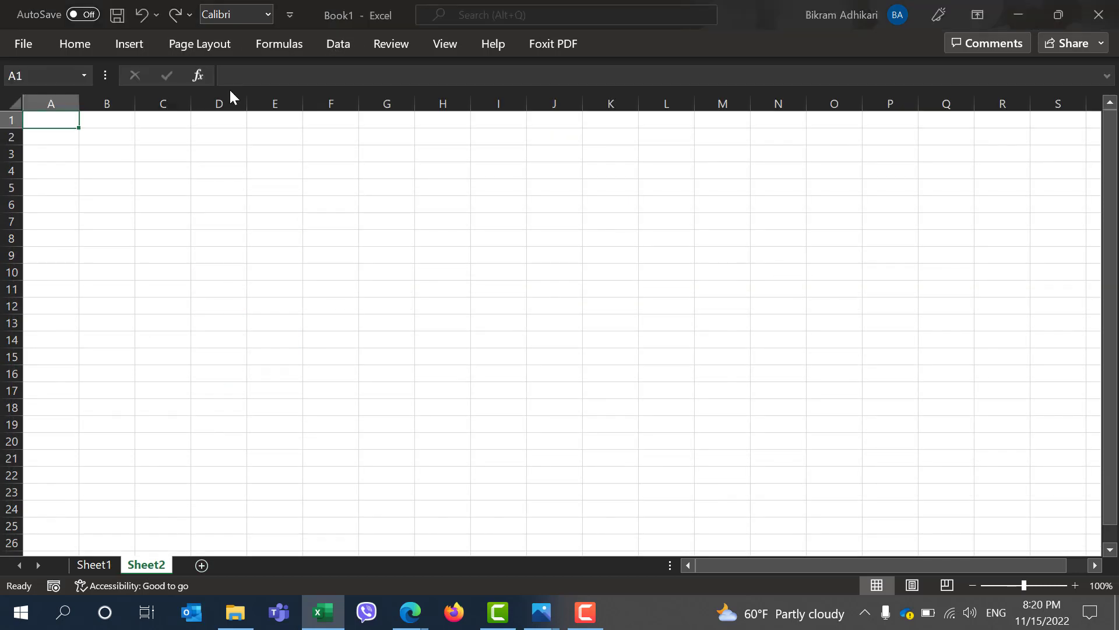
{"action": "left_click", "coordinate": [313, 138]}
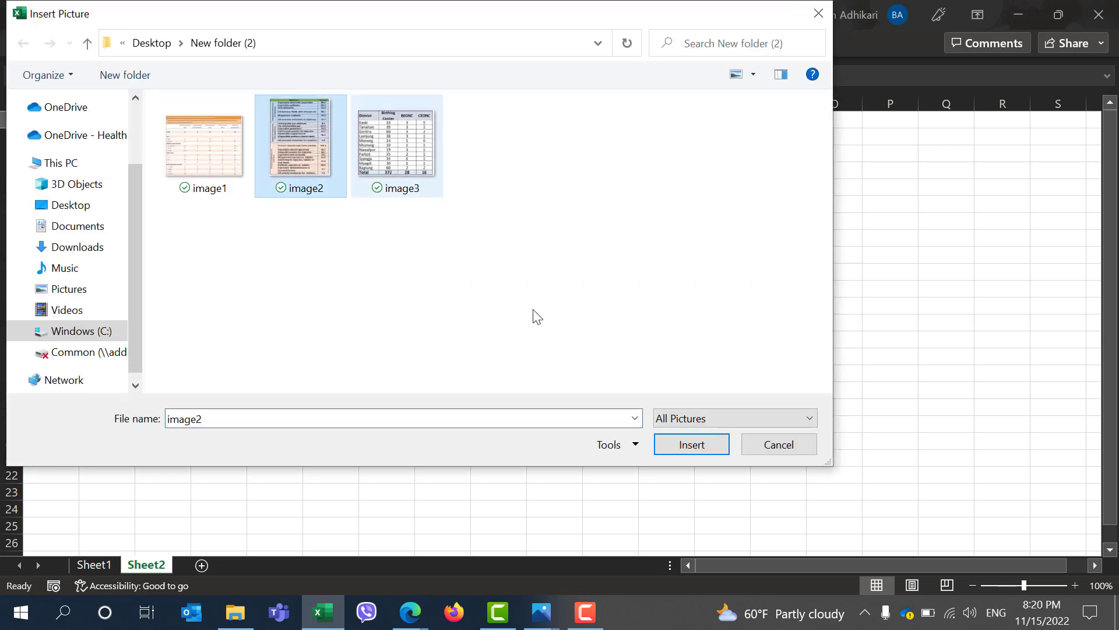
{"action": "left_click", "coordinate": [692, 445]}
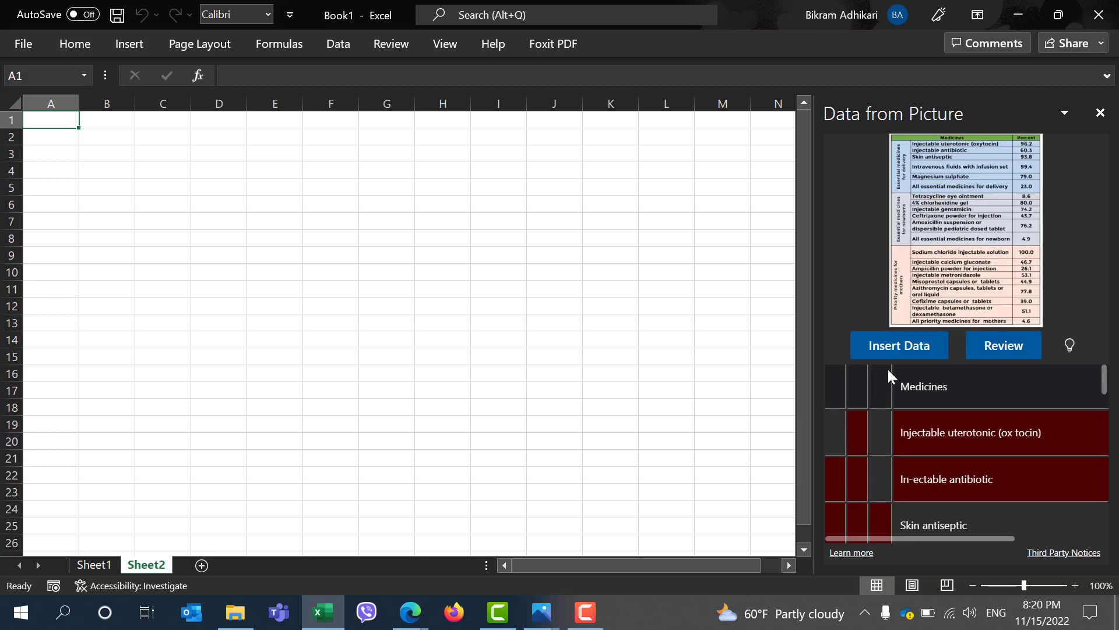
{"action": "left_click", "coordinate": [897, 346]}
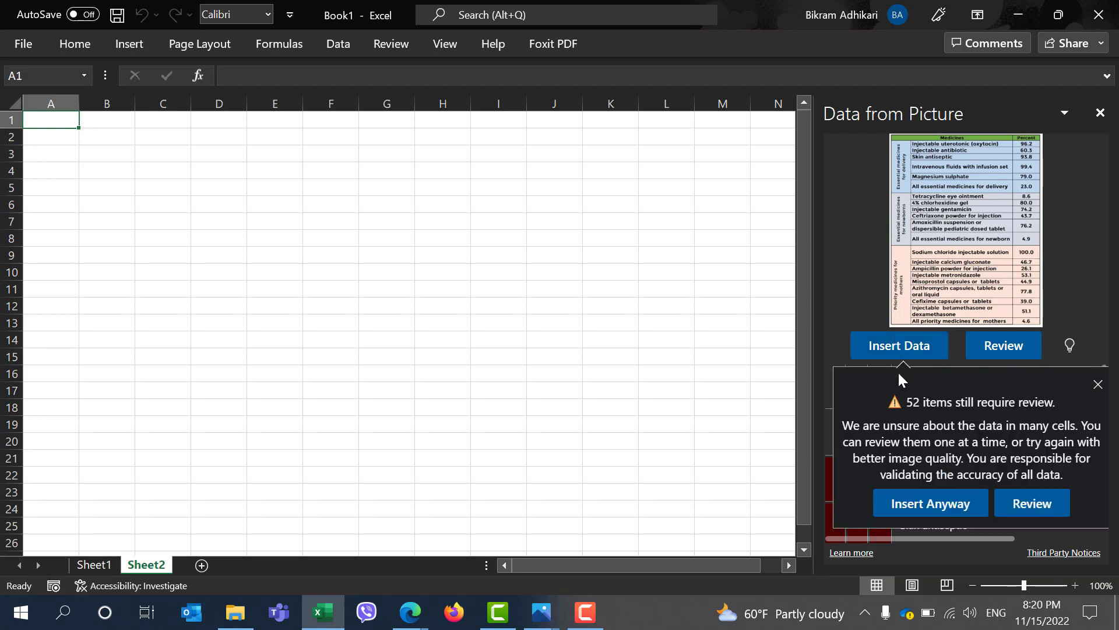
{"action": "left_click", "coordinate": [935, 503]}
Compare the original image2 picture with the medicines table inserted in Sheet2
{"action": "left_click", "coordinate": [541, 612]}
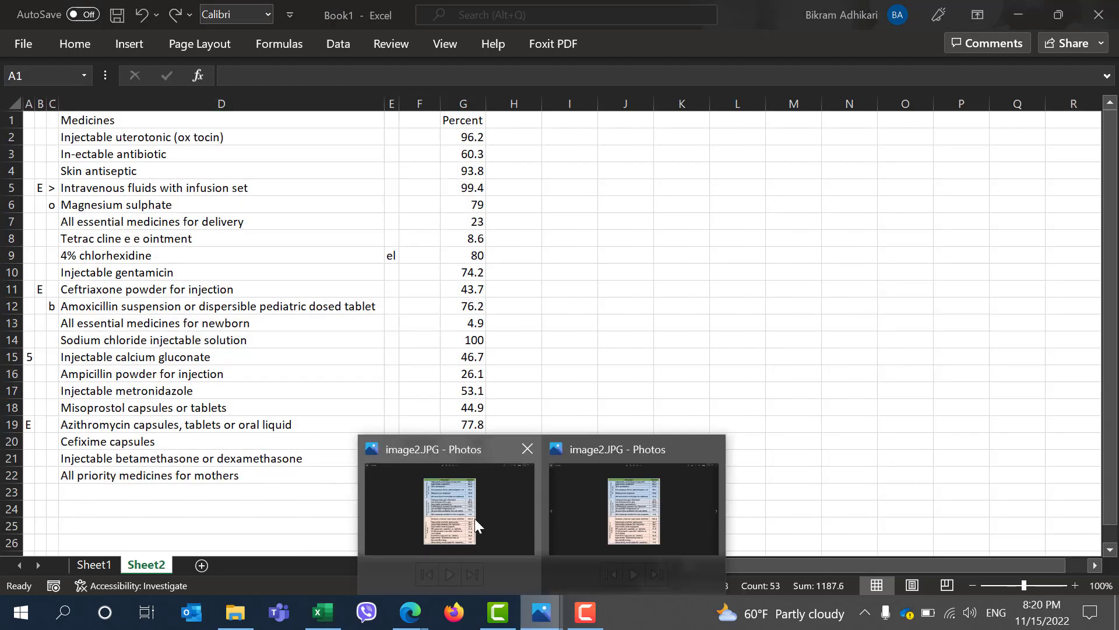
{"action": "left_click", "coordinate": [475, 521]}
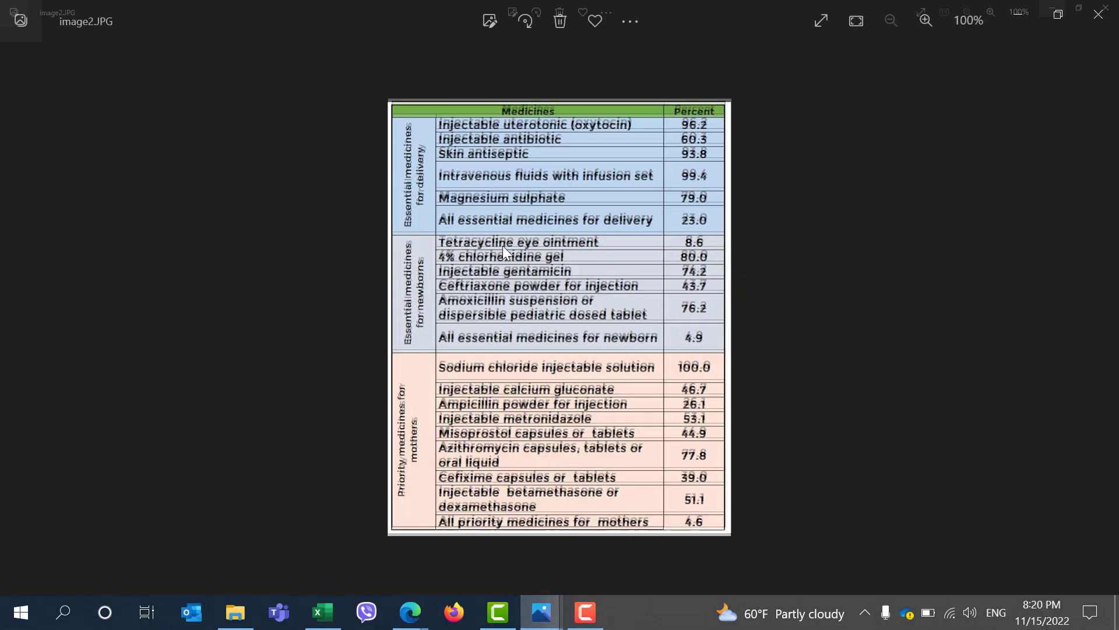
{"action": "left_click", "coordinate": [1014, 12]}
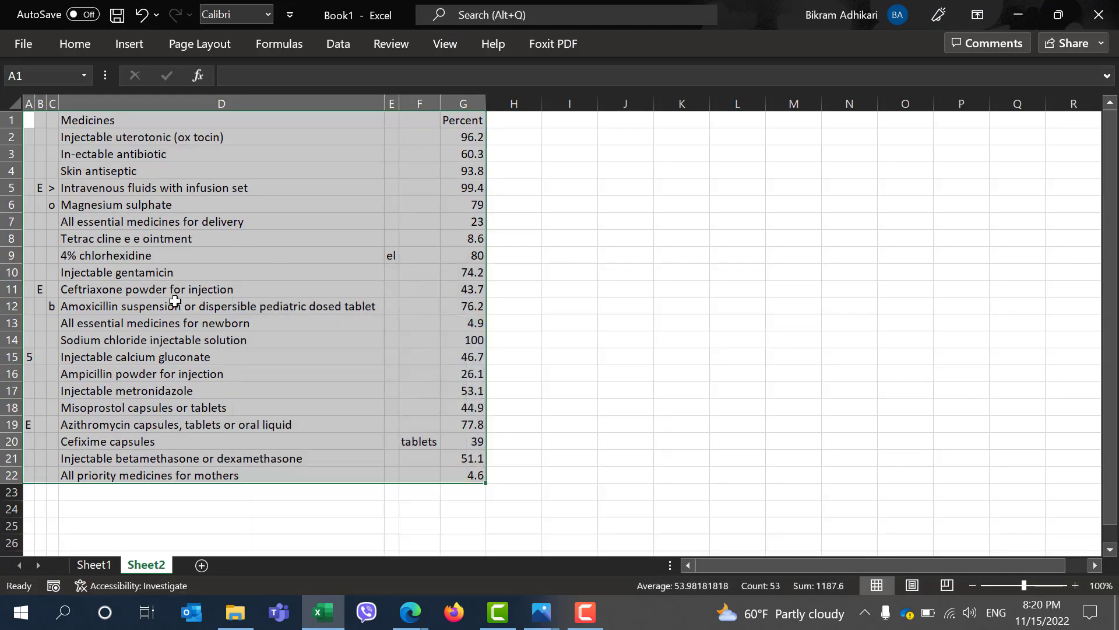
{"action": "scroll", "coordinate": [82, 236], "scroll_direction": "up", "scroll_amount": 2}
{"action": "left_click", "coordinate": [65, 217]}
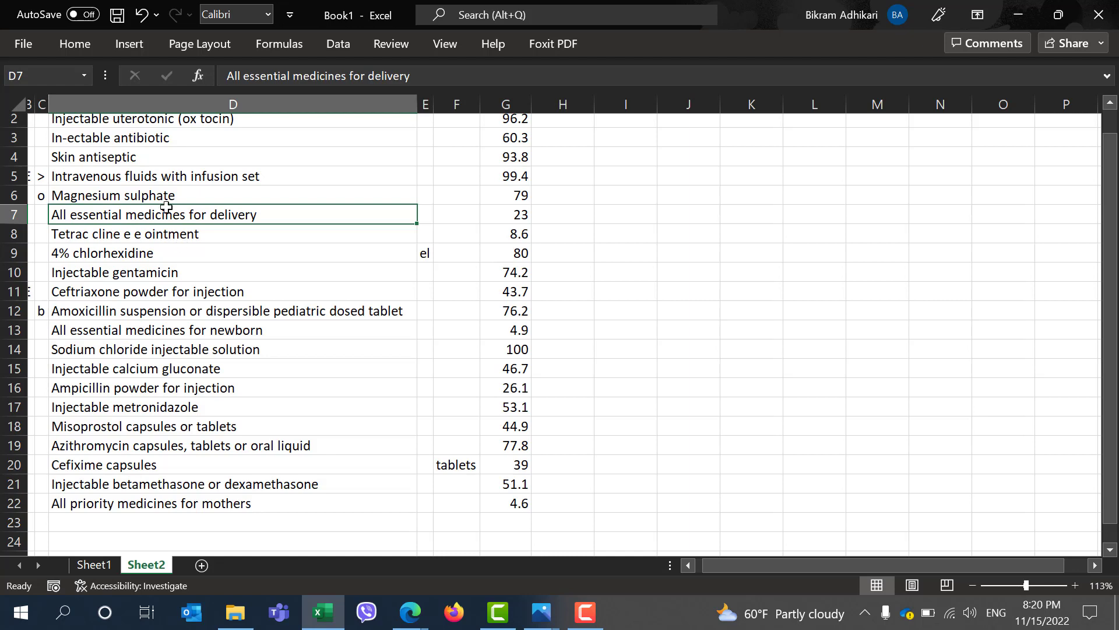
{"action": "scroll", "coordinate": [146, 178], "scroll_direction": "up", "scroll_amount": 2}
{"action": "left_click", "coordinate": [146, 145]}
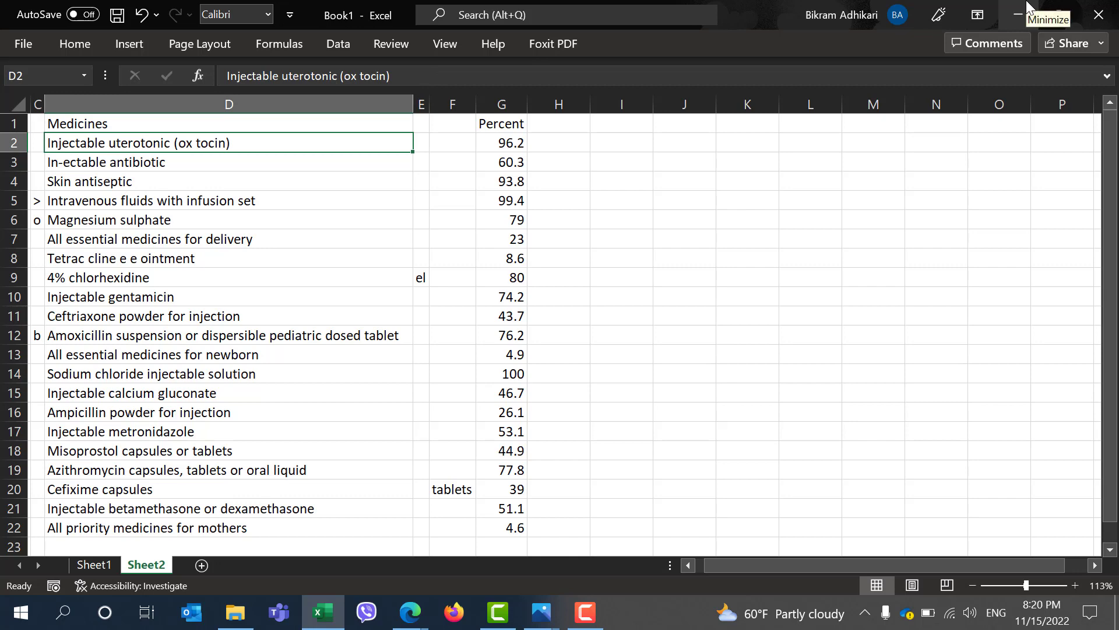
Add a new sheet and copy the DoHS annual report PDF's file path from the browser's address bar
{"action": "left_click", "coordinate": [202, 565]}
{"action": "left_click", "coordinate": [318, 47]}
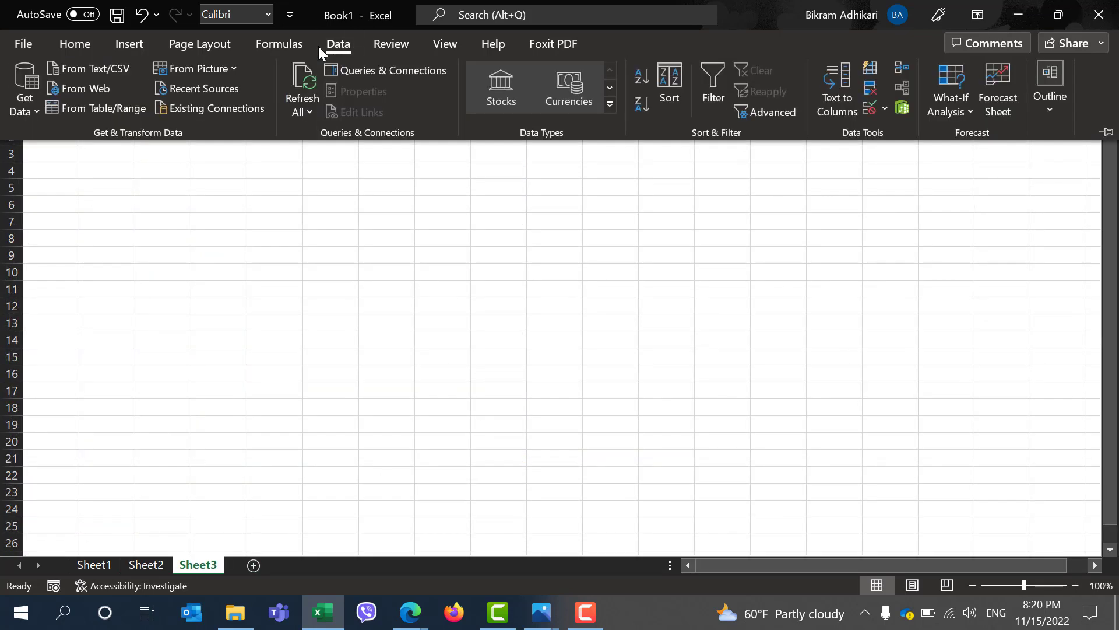
{"action": "left_click", "coordinate": [408, 623]}
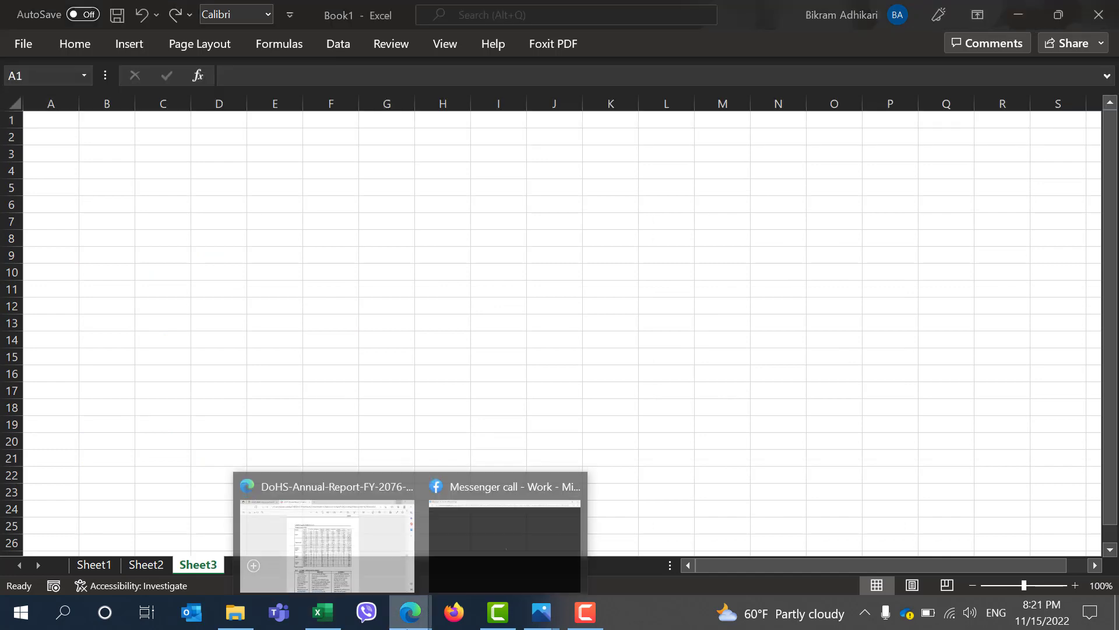
{"action": "left_click", "coordinate": [345, 557]}
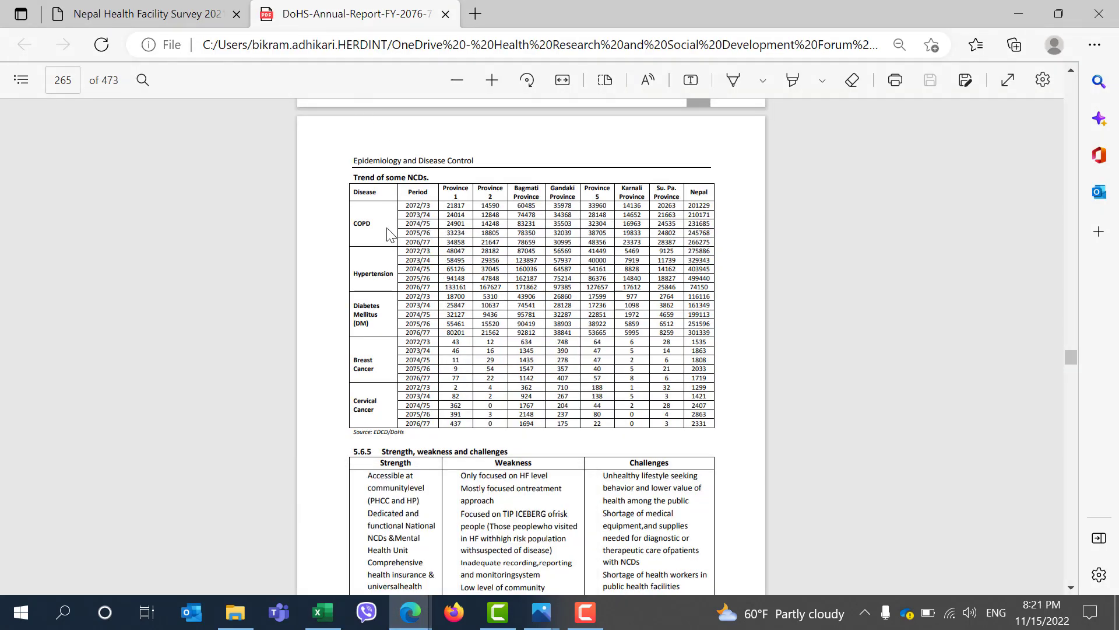
{"action": "left_click", "coordinate": [307, 47]}
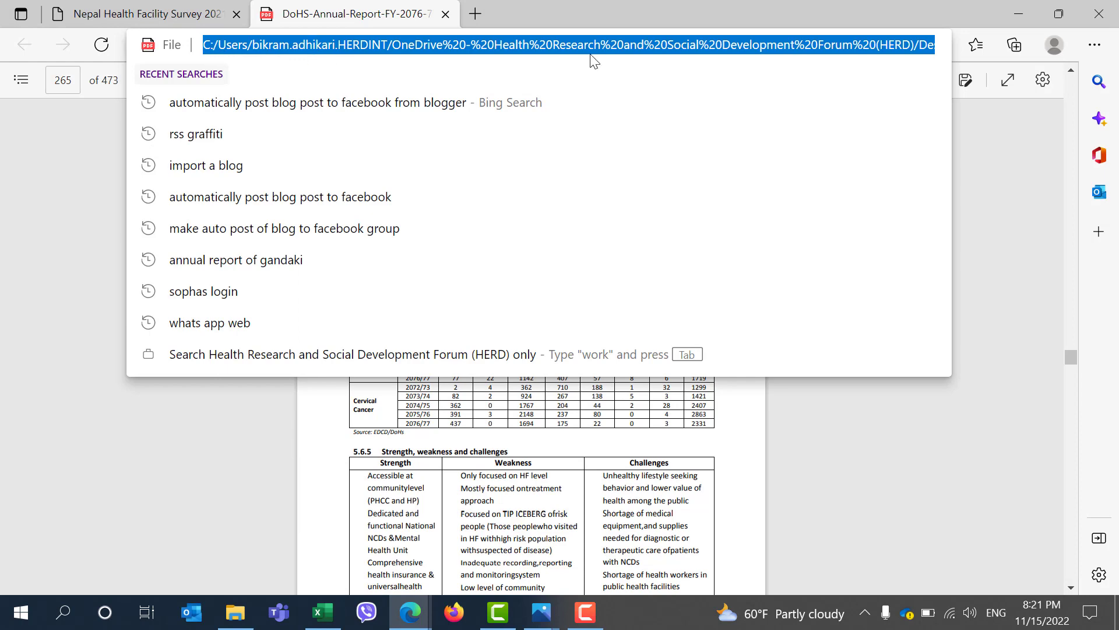
{"action": "key", "text": "ctrl+a"}
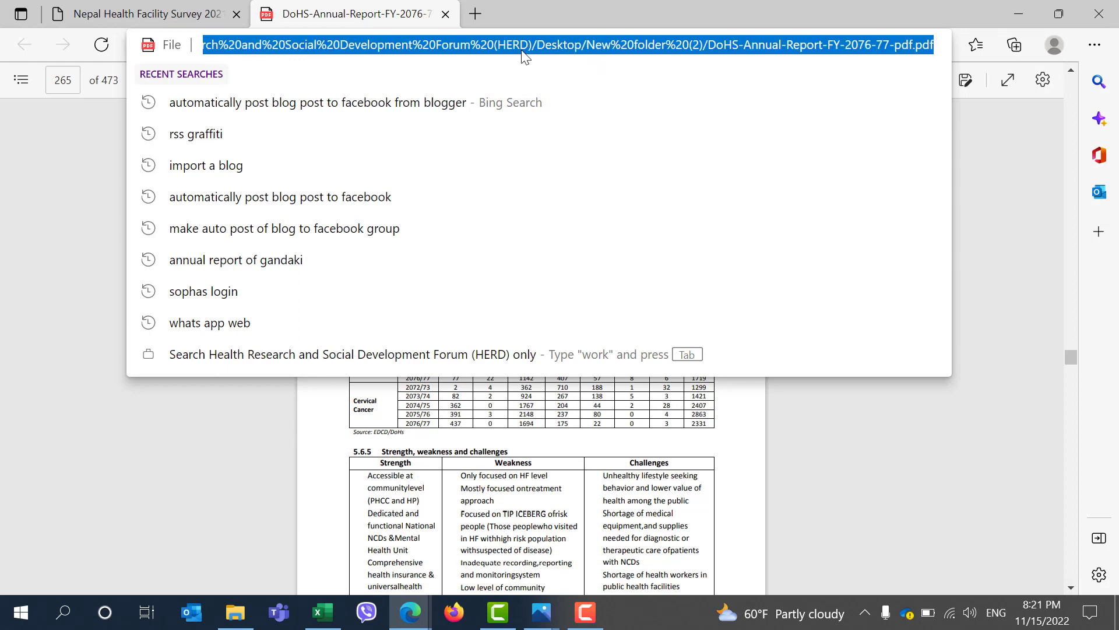
{"action": "left_click", "coordinate": [1018, 7]}
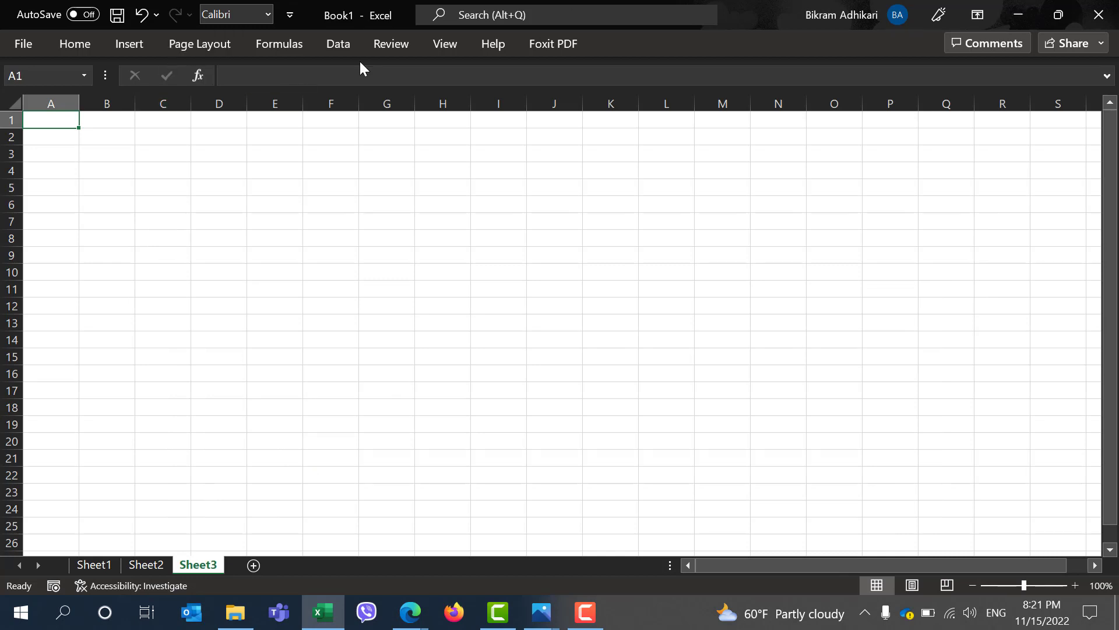
Import data From Web, pasting the copied PDF path as the URL
{"action": "left_click", "coordinate": [341, 43]}
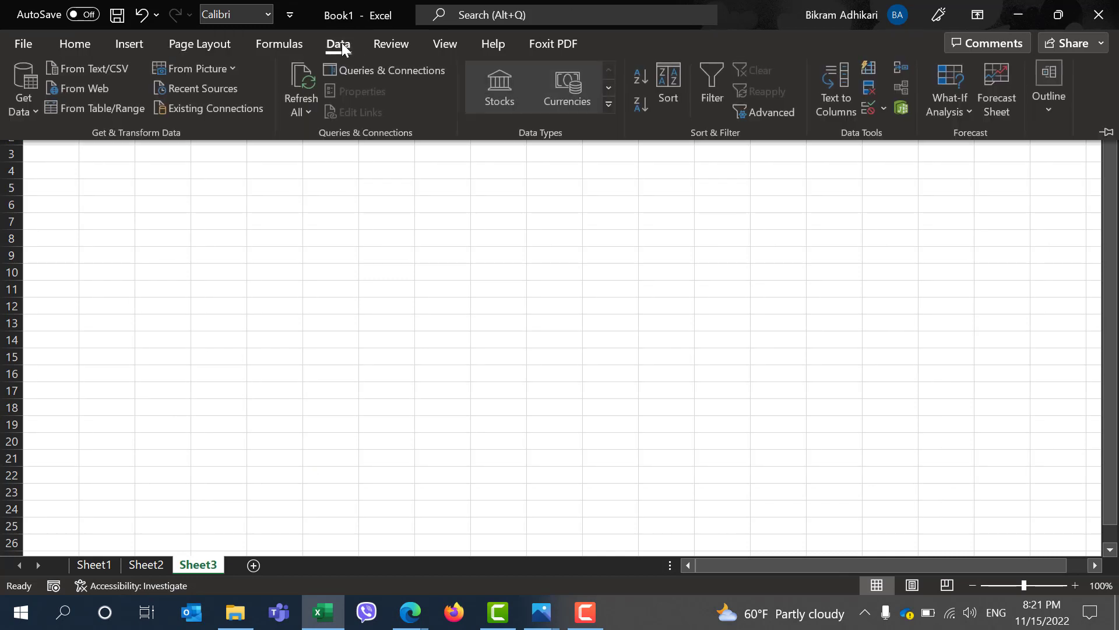
{"action": "left_click", "coordinate": [84, 88]}
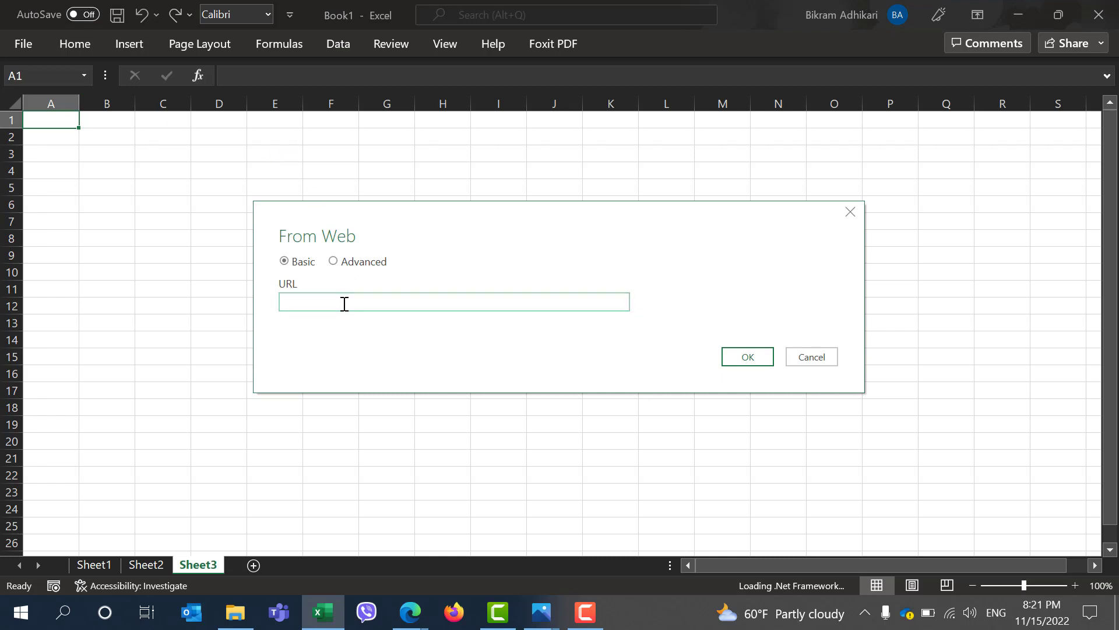
{"action": "key", "text": "ctrl+v"}
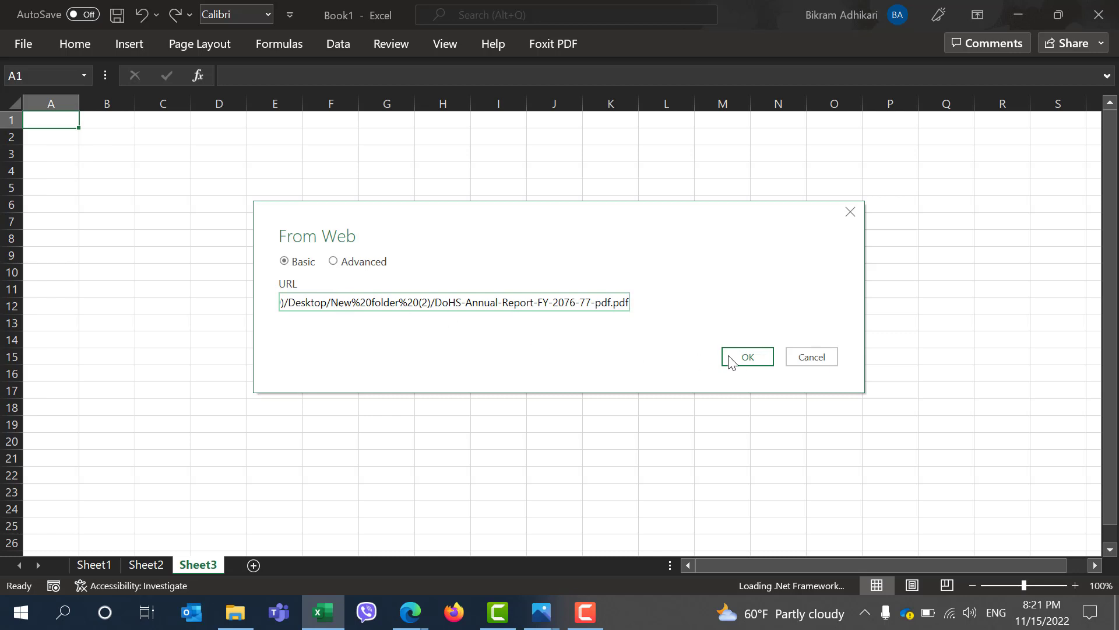
{"action": "left_click", "coordinate": [747, 362]}
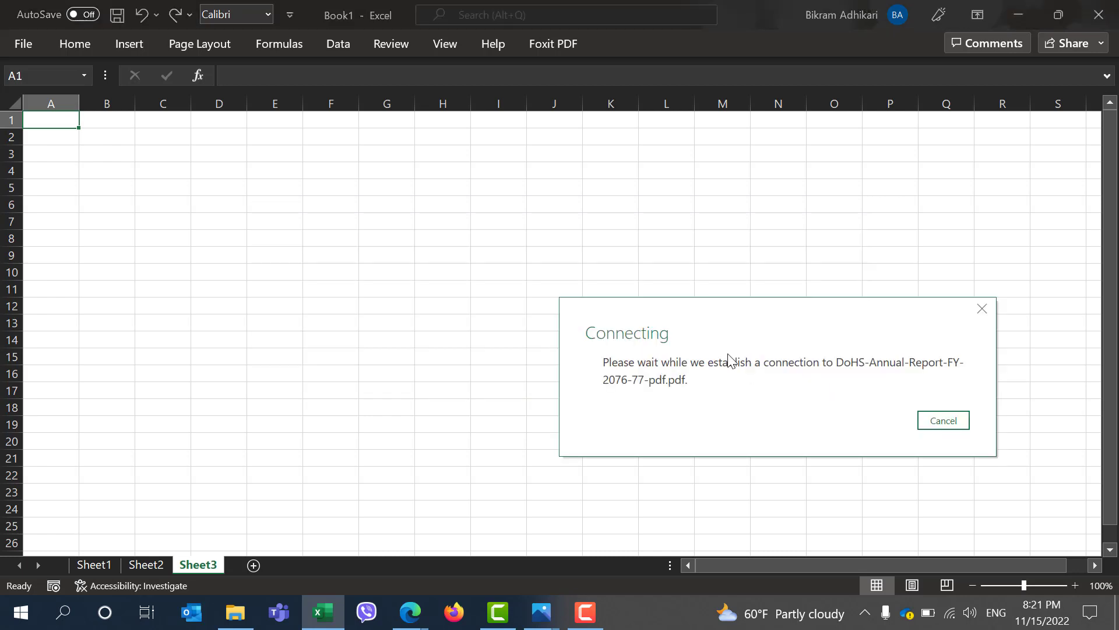
{"action": "left_click_drag", "start_coordinate": [684, 312], "coordinate": [525, 228]}
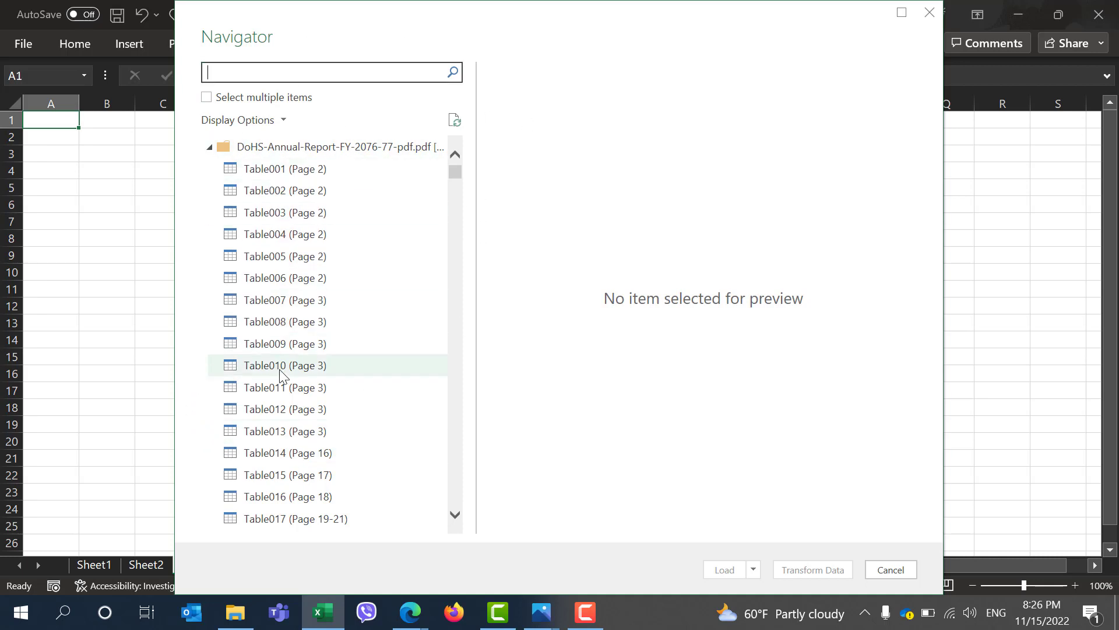
Browse the Navigator's table list and check the PDF page number of the NCD trends table
{"action": "scroll", "coordinate": [282, 375], "scroll_direction": "down", "scroll_amount": 1}
{"action": "scroll", "coordinate": [282, 375], "scroll_direction": "down", "scroll_amount": 20}
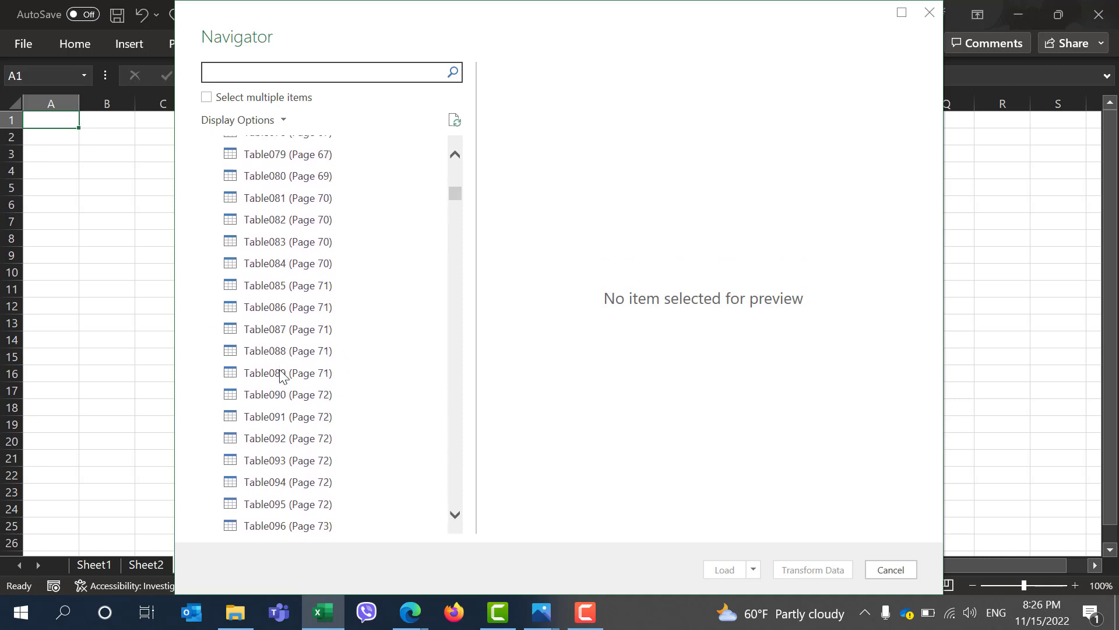
{"action": "scroll", "coordinate": [282, 374], "scroll_direction": "down", "scroll_amount": 3}
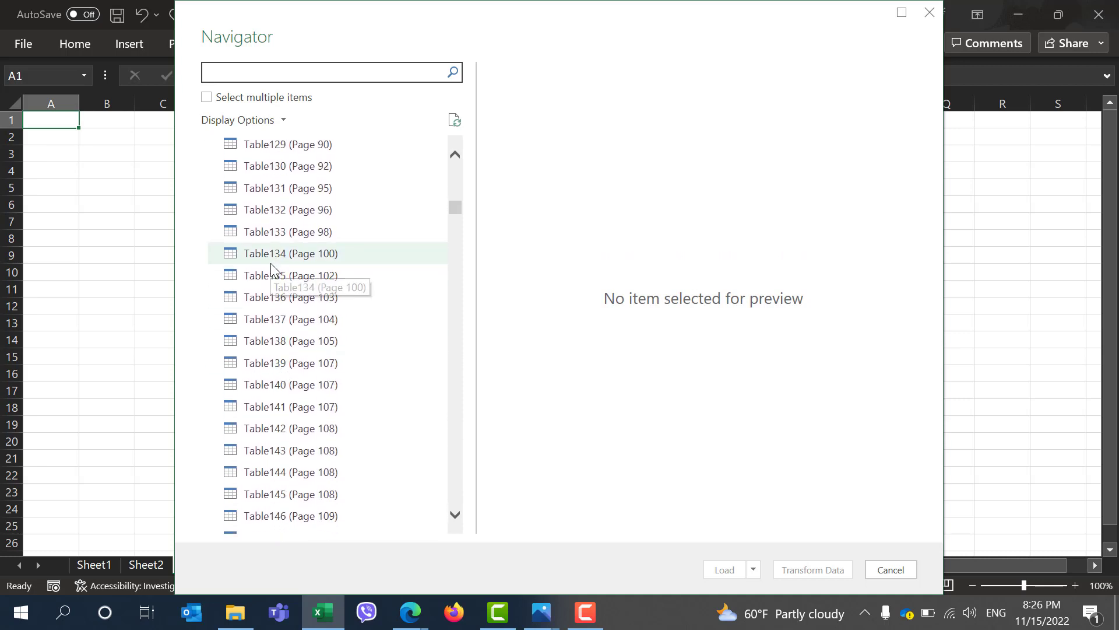
{"action": "left_click", "coordinate": [410, 611]}
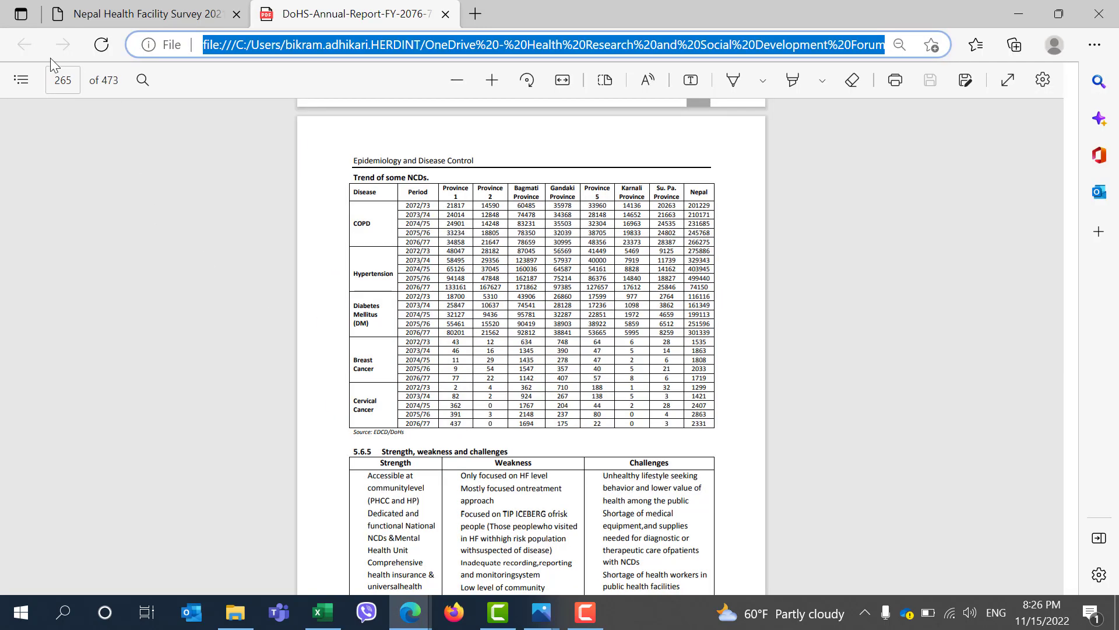
{"action": "left_click", "coordinate": [58, 79]}
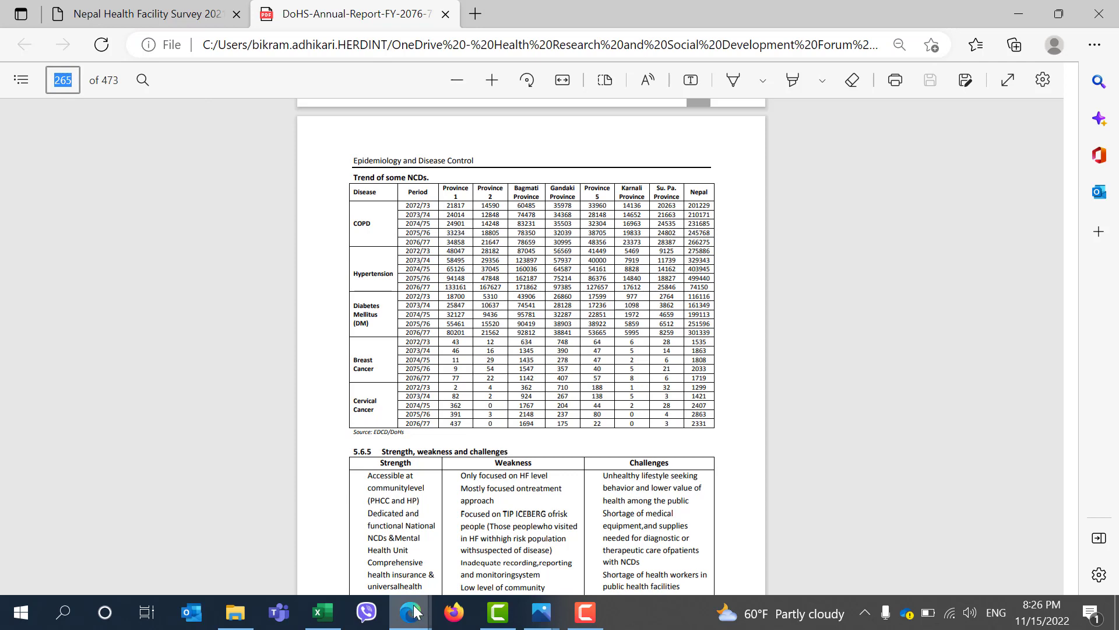
{"action": "left_click", "coordinate": [321, 611]}
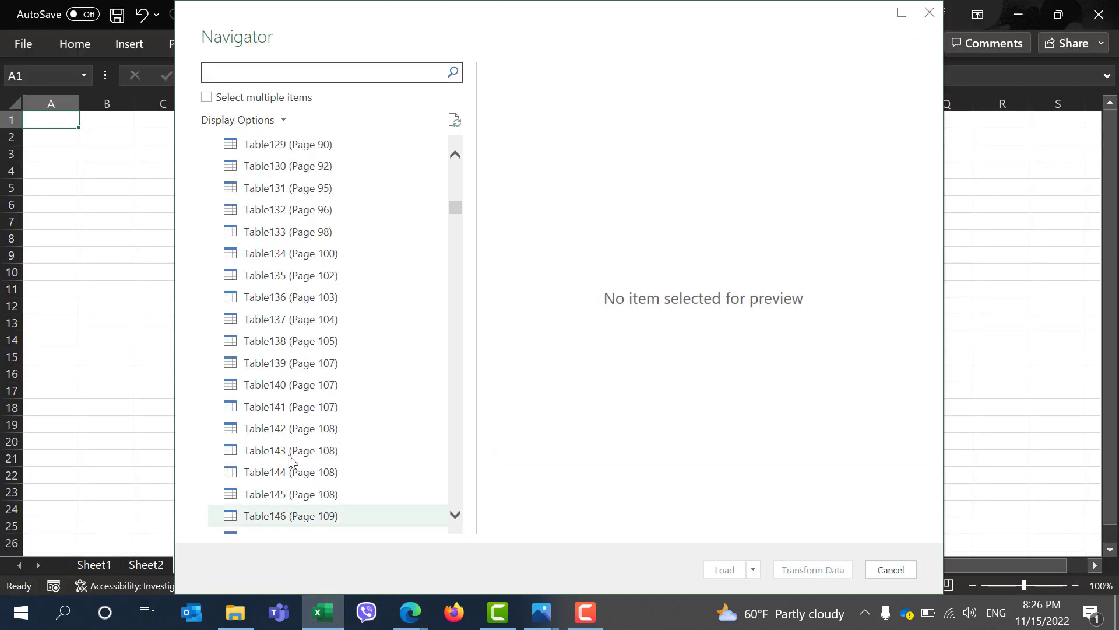
Scroll the Navigator list and select Table386 (Page 265) to preview it
{"action": "scroll", "coordinate": [315, 460], "scroll_direction": "down", "scroll_amount": 9}
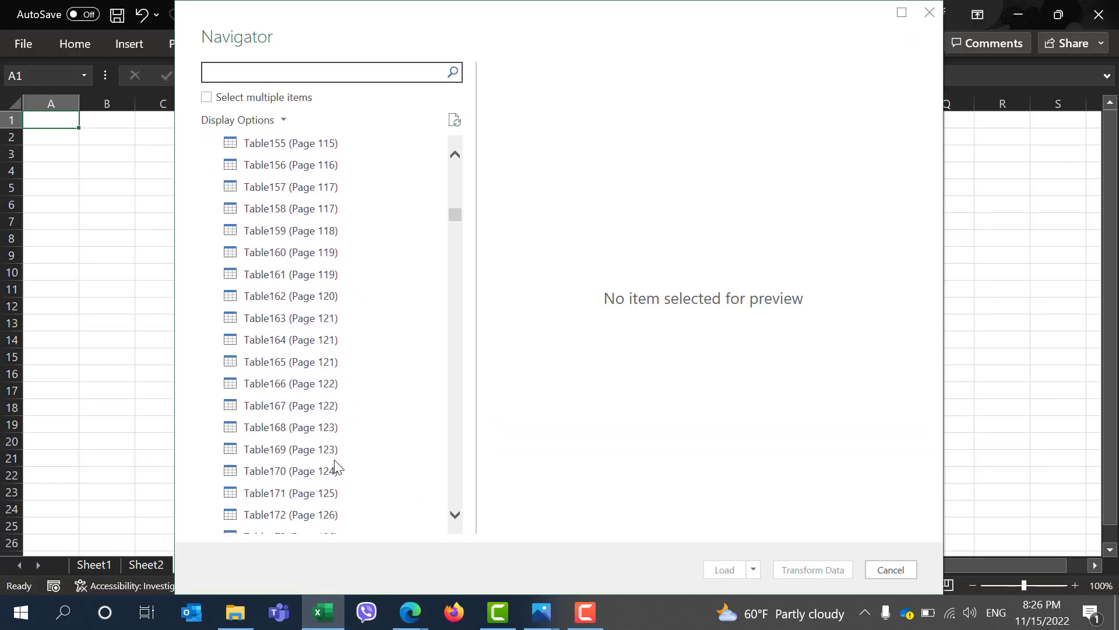
{"action": "scroll", "coordinate": [336, 467], "scroll_direction": "down", "scroll_amount": 2}
{"action": "scroll", "coordinate": [335, 467], "scroll_direction": "down", "scroll_amount": 1}
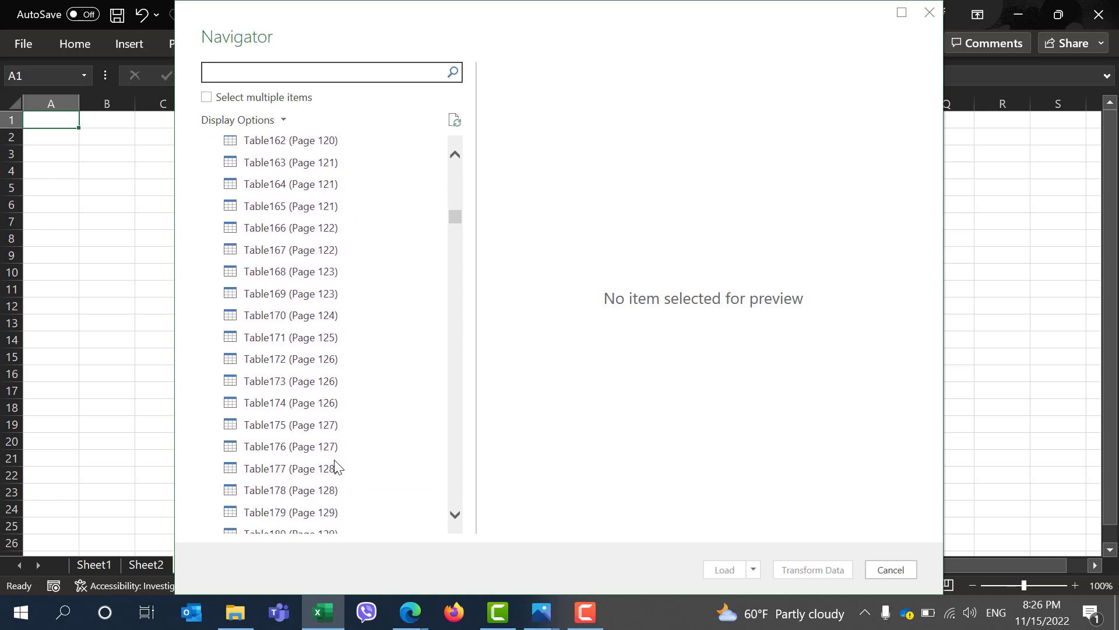
{"action": "scroll", "coordinate": [335, 472], "scroll_direction": "down", "scroll_amount": 13}
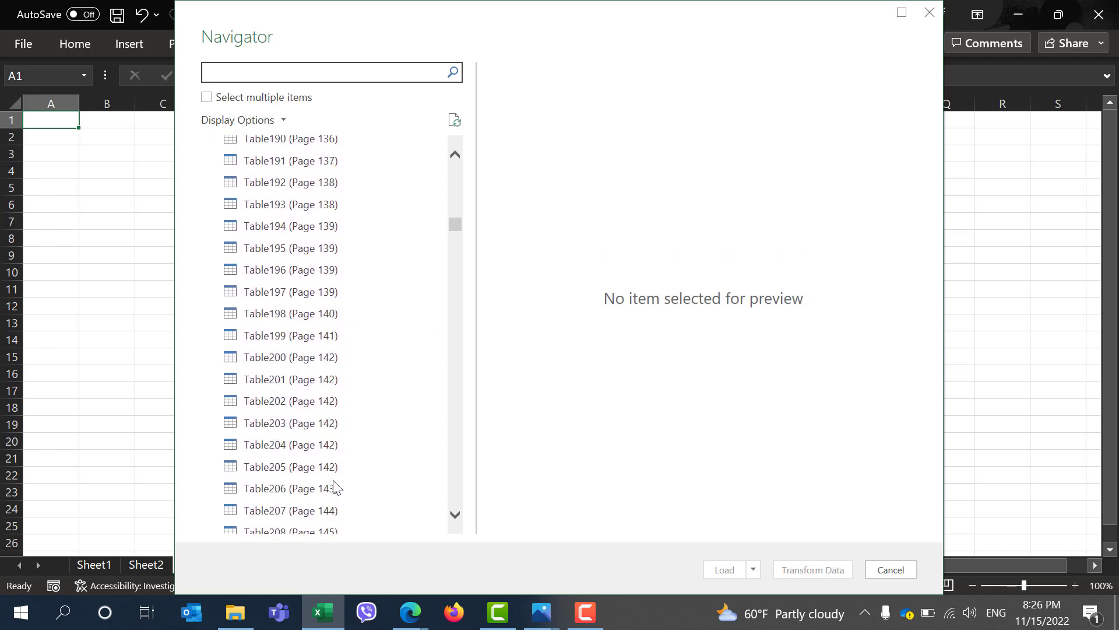
{"action": "scroll", "coordinate": [335, 487], "scroll_direction": "down", "scroll_amount": 18}
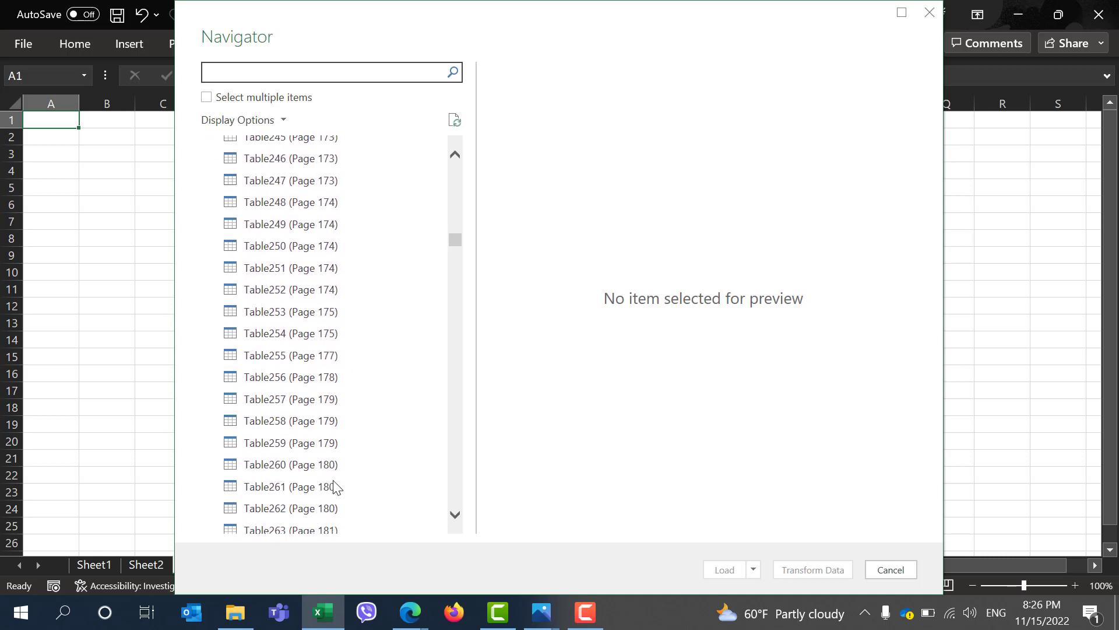
{"action": "scroll", "coordinate": [336, 487], "scroll_direction": "down", "scroll_amount": 15}
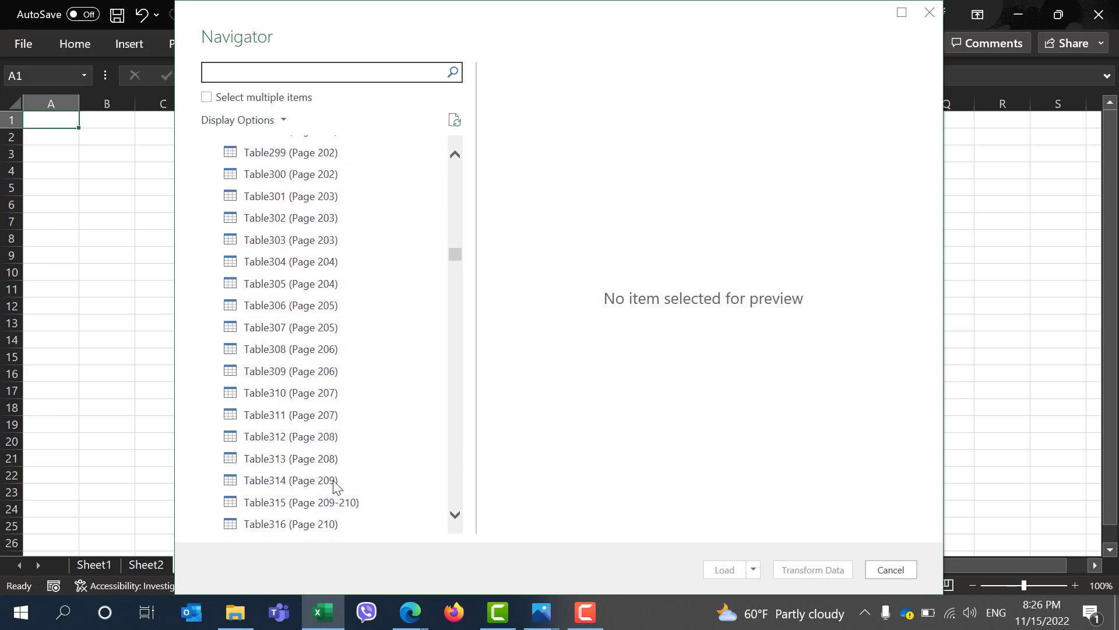
{"action": "scroll", "coordinate": [335, 488], "scroll_direction": "down", "scroll_amount": 16}
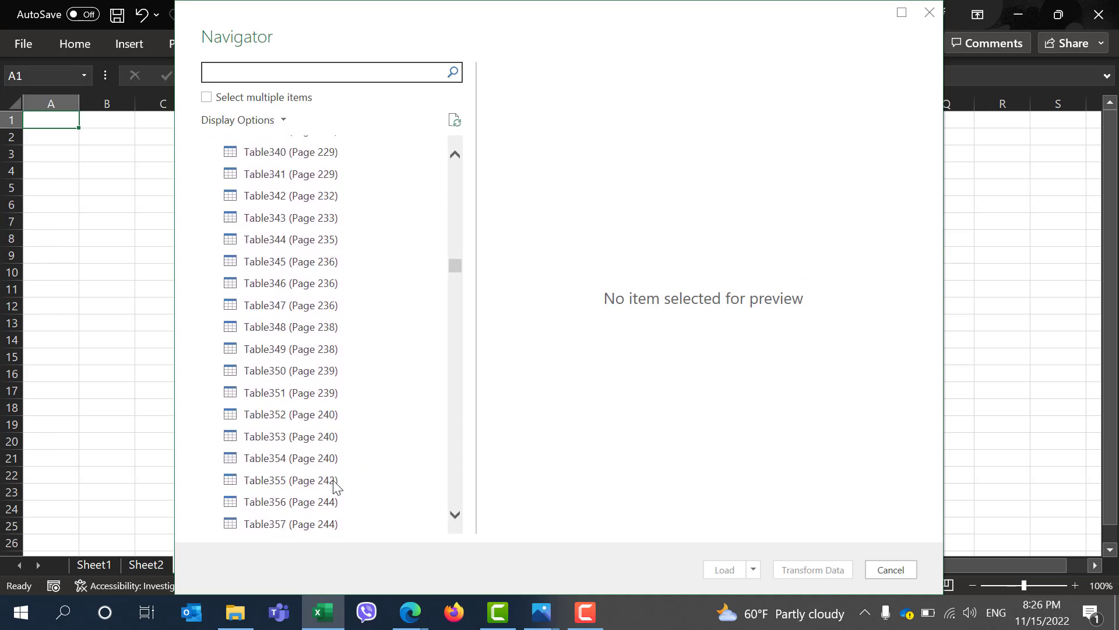
{"action": "scroll", "coordinate": [330, 460], "scroll_direction": "down", "scroll_amount": 9}
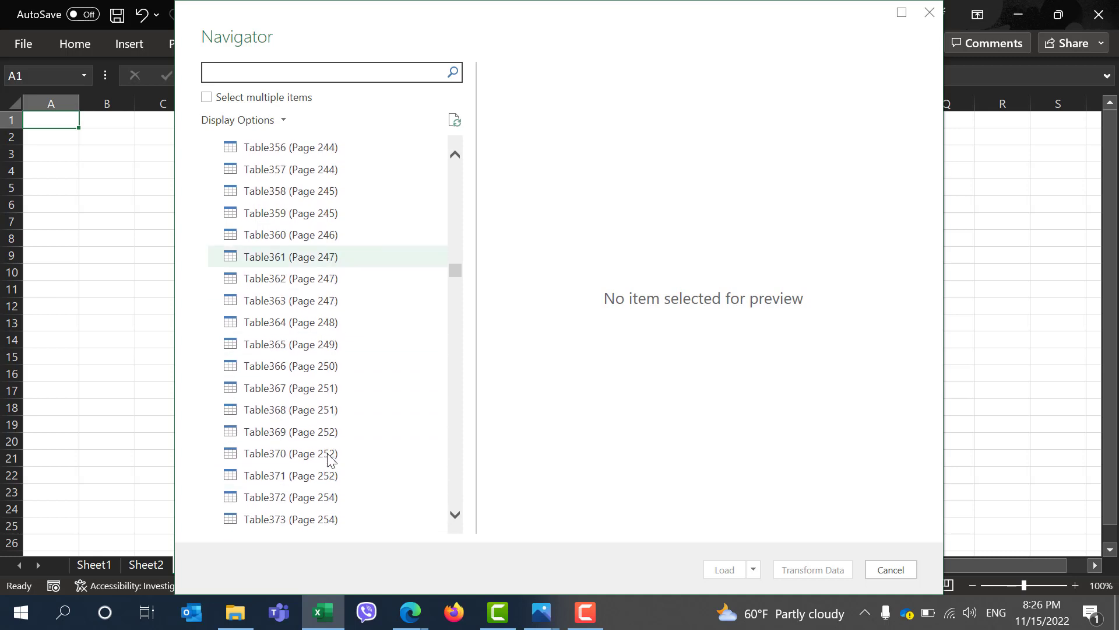
{"action": "left_click", "coordinate": [288, 440]}
{"action": "left_click", "coordinate": [287, 418]}
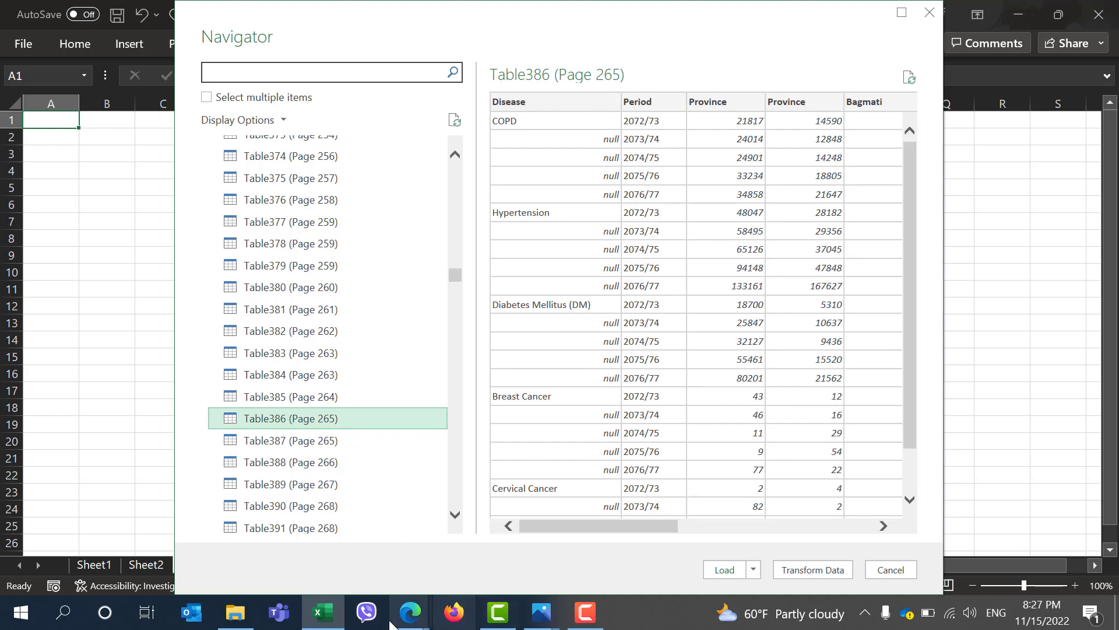
Compare the preview with the PDF table and load Table386 (Page 265) into the workbook
{"action": "mouse_move", "coordinate": [410, 615]}
{"action": "left_click", "coordinate": [355, 561]}
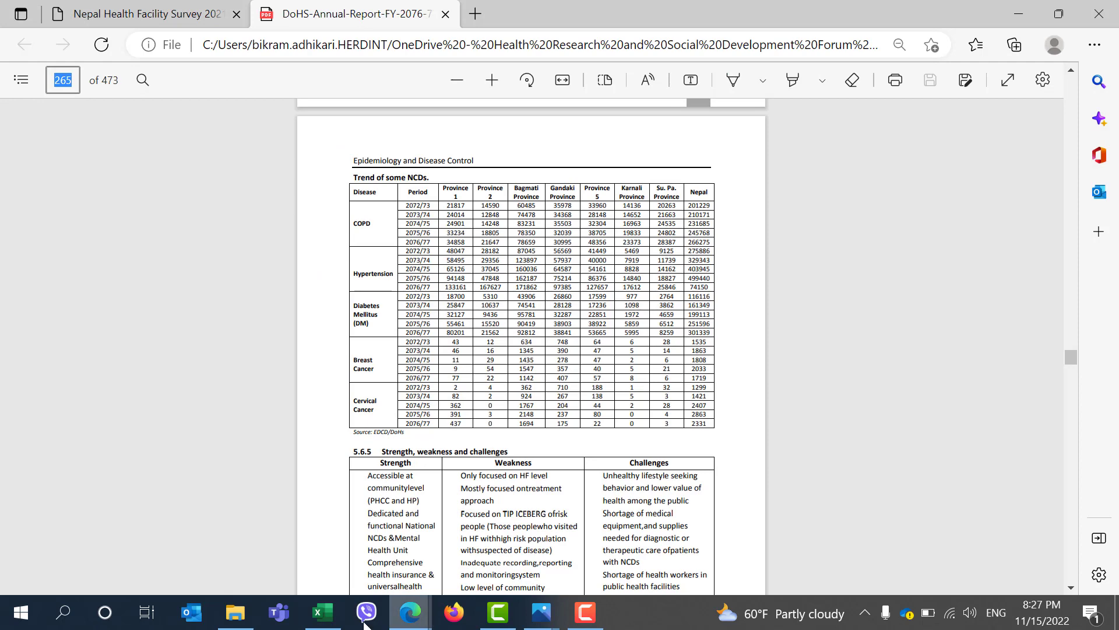
{"action": "left_click", "coordinate": [322, 612]}
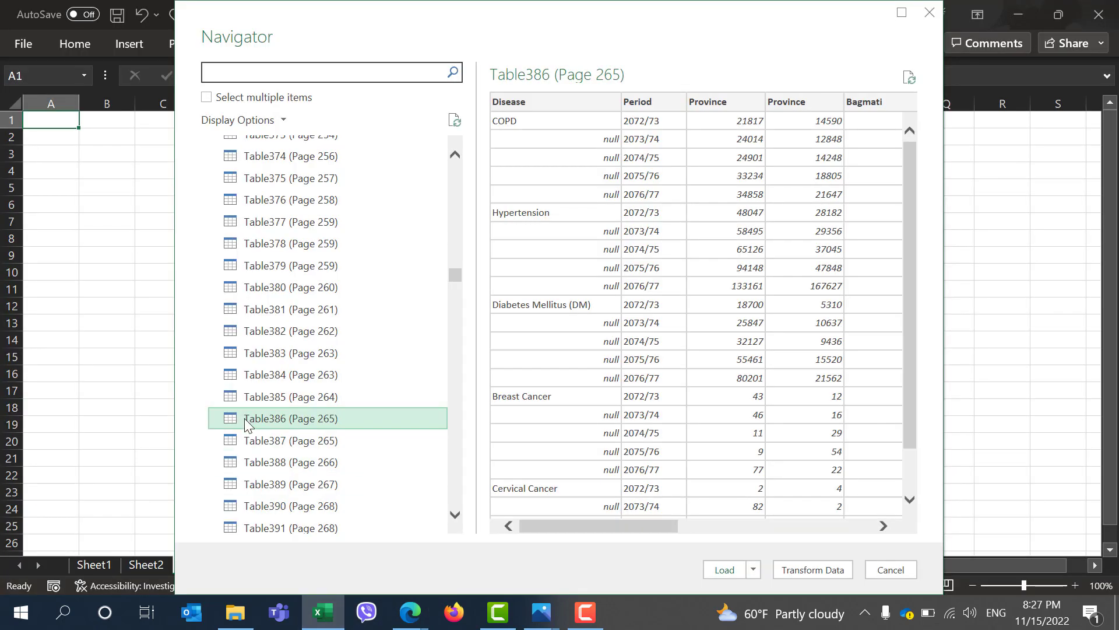
{"action": "left_click", "coordinate": [715, 568]}
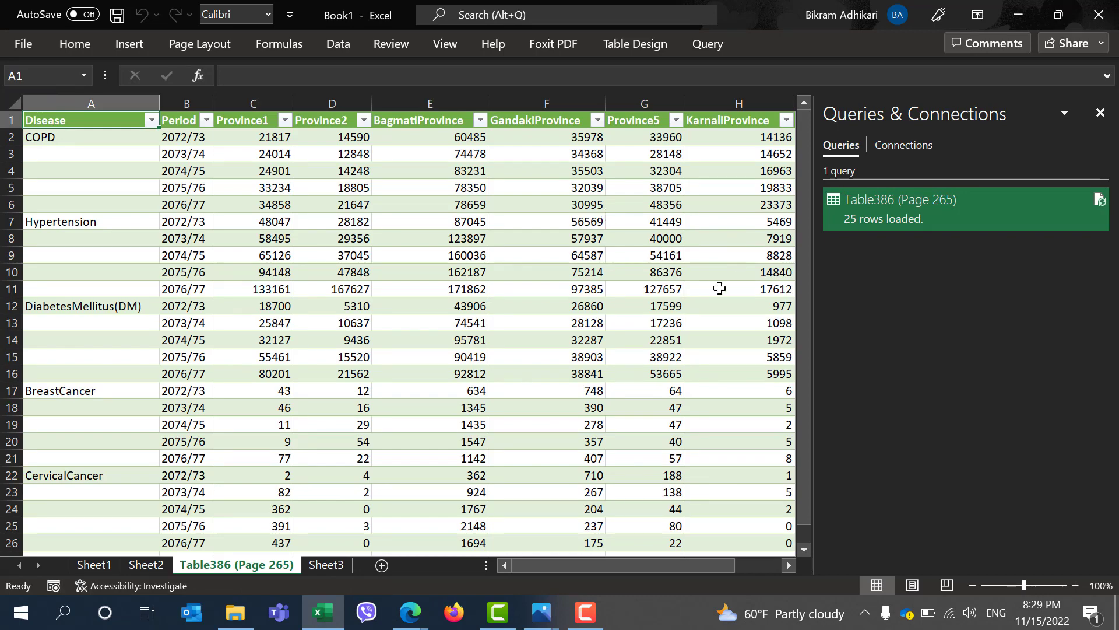
Scroll through the loaded Table386 sheet to review its columns and rows
{"action": "scroll", "coordinate": [587, 292], "scroll_direction": "right", "scroll_amount": 1}
{"action": "scroll", "coordinate": [587, 292], "scroll_direction": "left", "scroll_amount": 1}
{"action": "scroll", "coordinate": [587, 293], "scroll_direction": "right", "scroll_amount": 2}
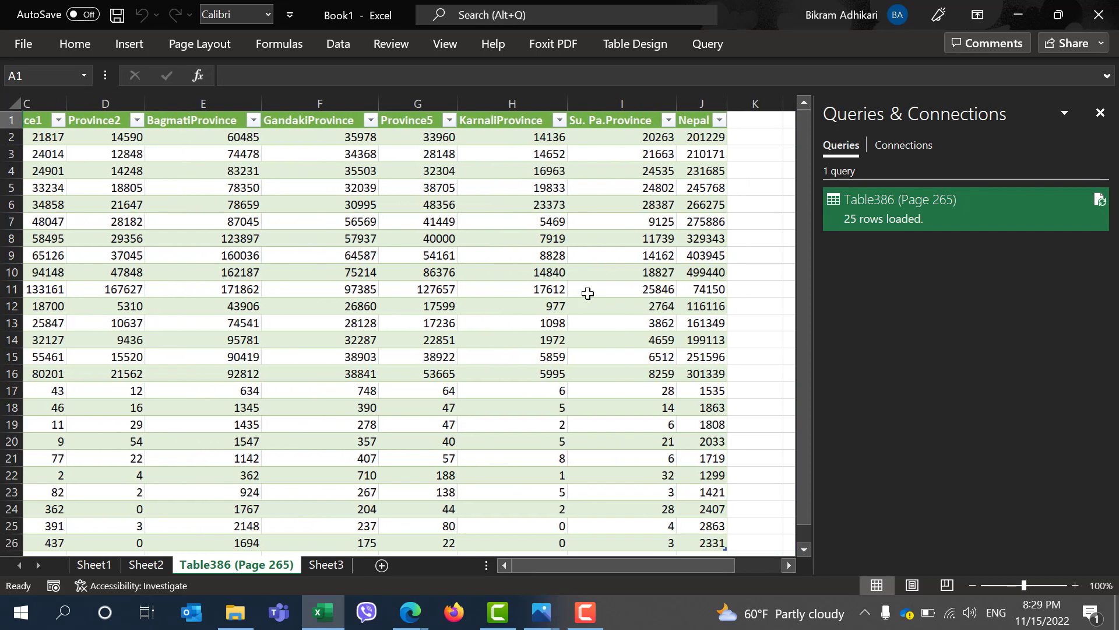
{"action": "scroll", "coordinate": [587, 293], "scroll_direction": "left", "scroll_amount": 2}
{"action": "scroll", "coordinate": [587, 292], "scroll_direction": "down", "scroll_amount": 1}
{"action": "scroll", "coordinate": [587, 293], "scroll_direction": "up", "scroll_amount": 1}
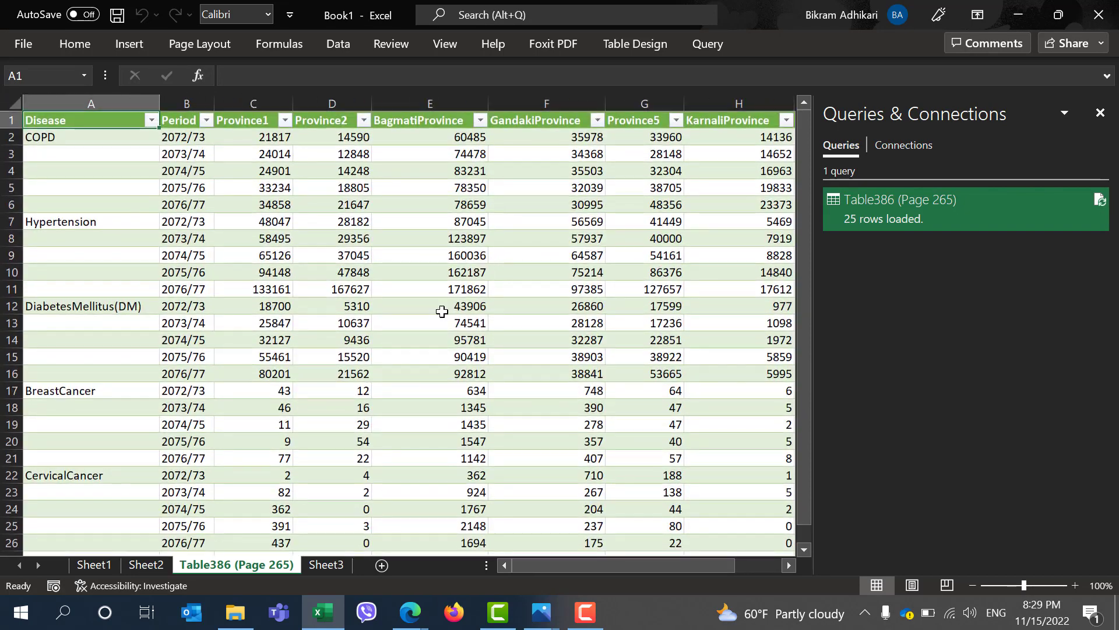
{"action": "scroll", "coordinate": [367, 328], "scroll_direction": "down", "scroll_amount": 2}
{"action": "scroll", "coordinate": [367, 328], "scroll_direction": "down", "scroll_amount": 4}
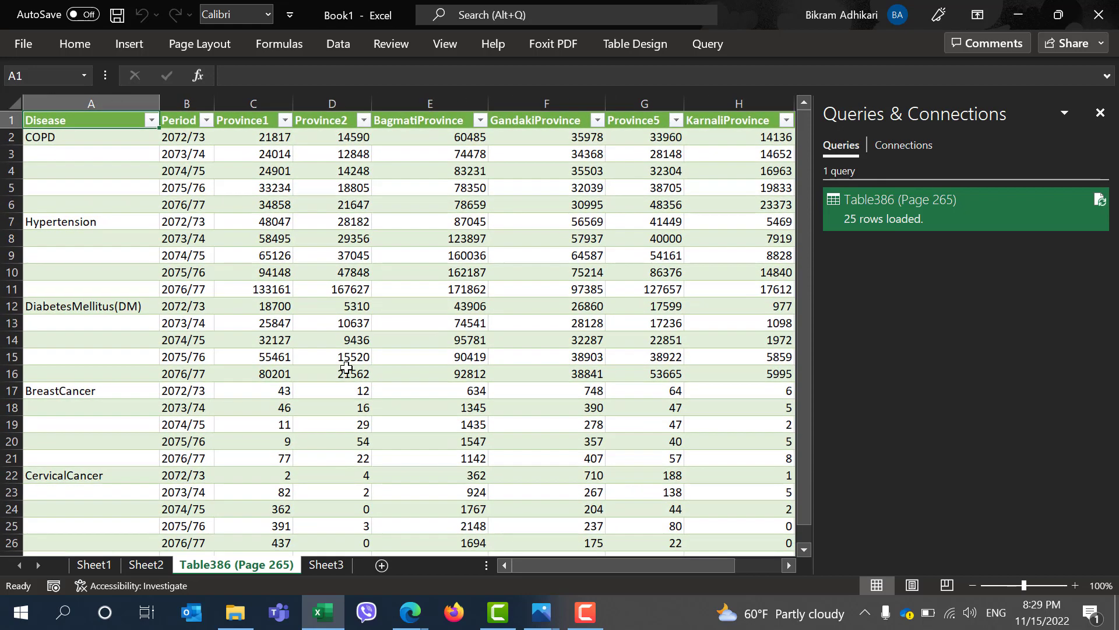